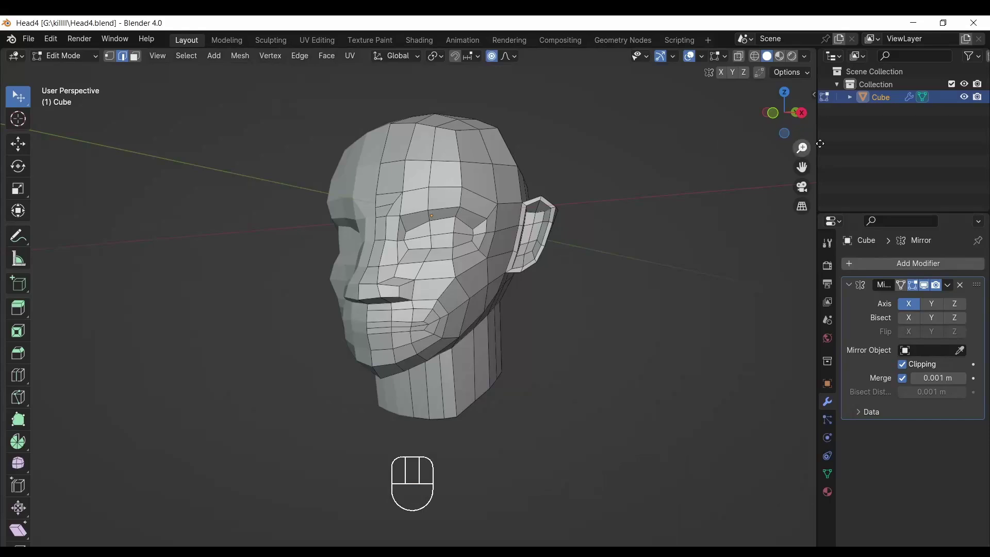
# Step: Push the mouth-line edges inward about 0.28 m along global Y, with the proportional editing size reduced to about 0.04 m
pyautogui.moveTo(797, 120); pyautogui.dragTo(589, 209)
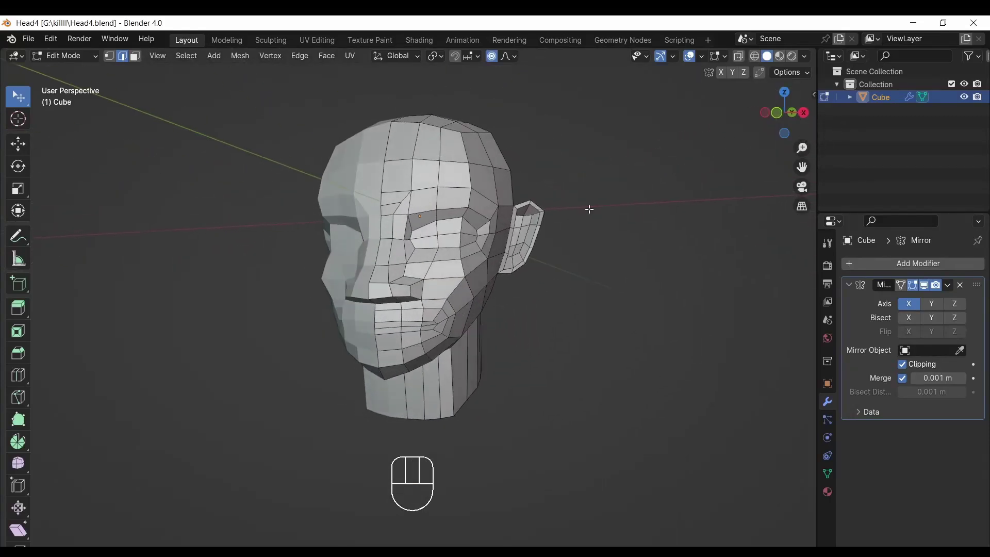
pyautogui.click(397, 327)
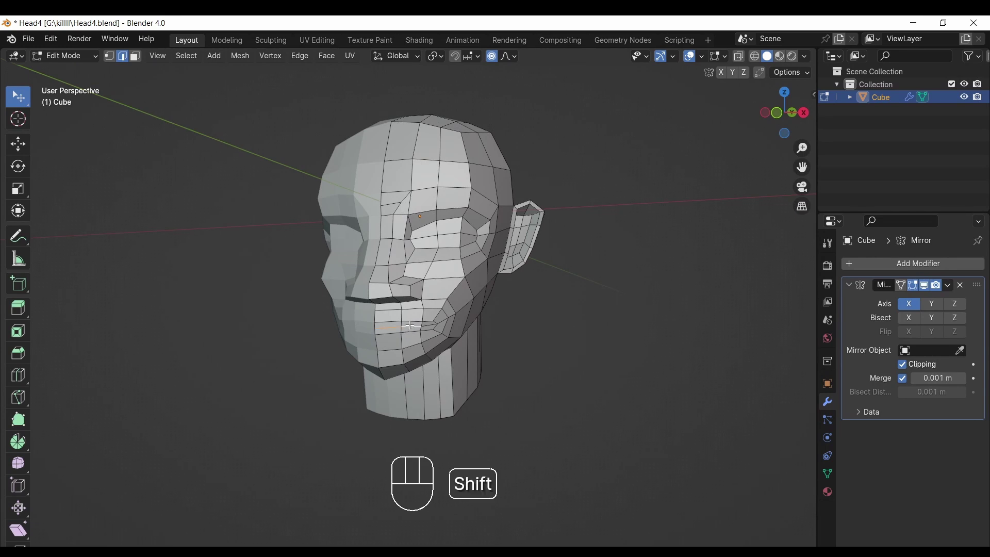
pyautogui.moveTo(801, 166); pyautogui.dragTo(896, 138)
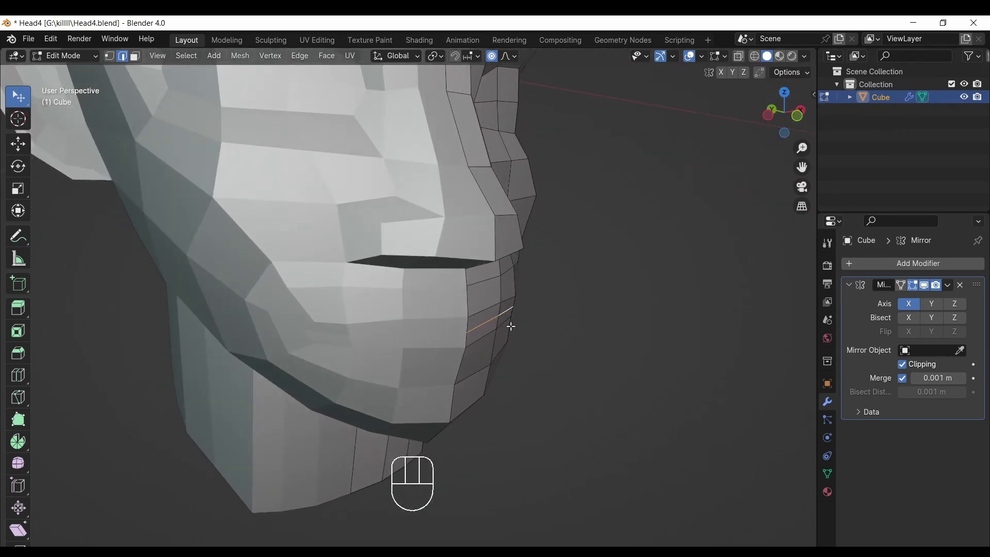
pyautogui.press('g')
pyautogui.press('y')
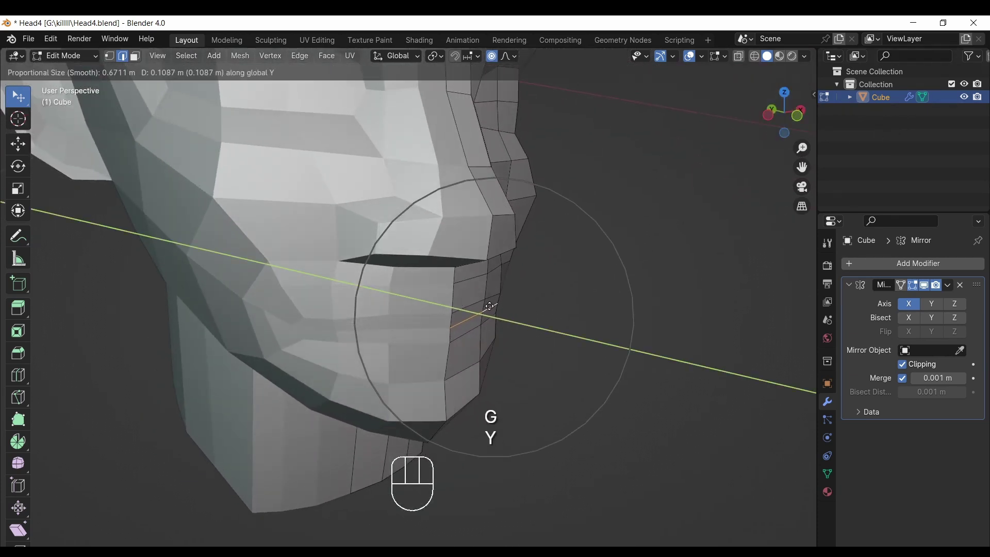
pyautogui.scroll(16, 484, 317)
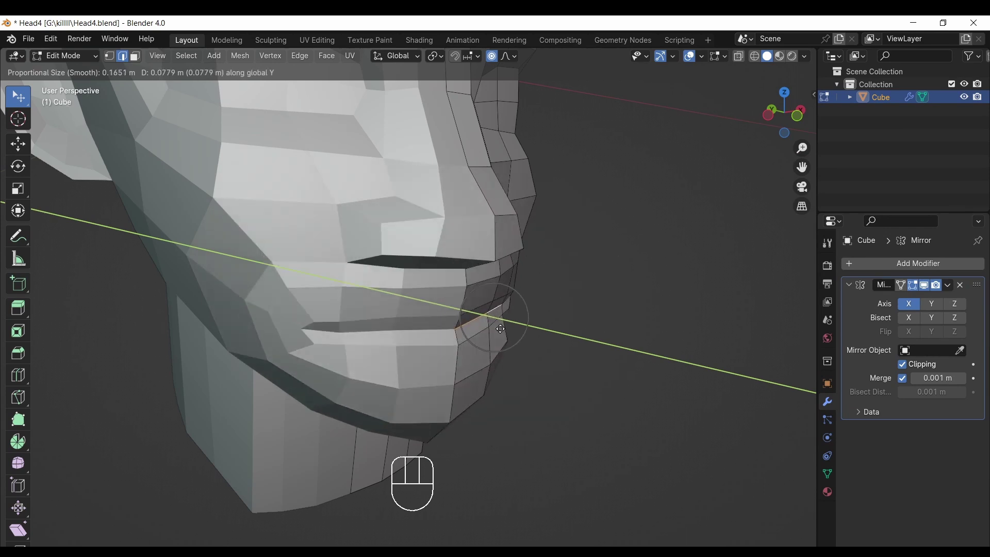
pyautogui.scroll(10, 487, 327)
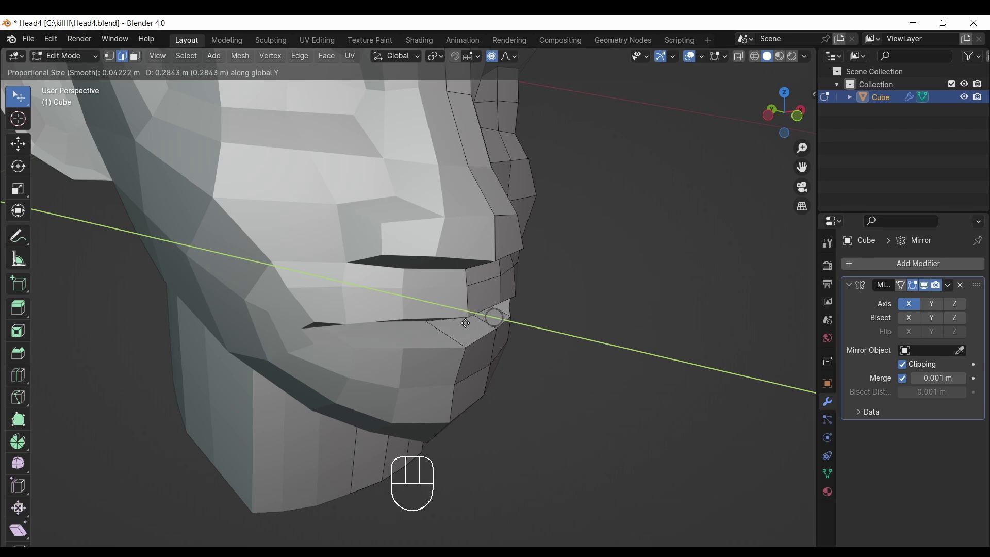
pyautogui.click(465, 323)
# Step: Select the rim edges around the mouth opening and bevel them narrowly
pyautogui.moveTo(799, 116); pyautogui.dragTo(693, 88)
pyautogui.moveTo(801, 165); pyautogui.dragTo(801, 132)
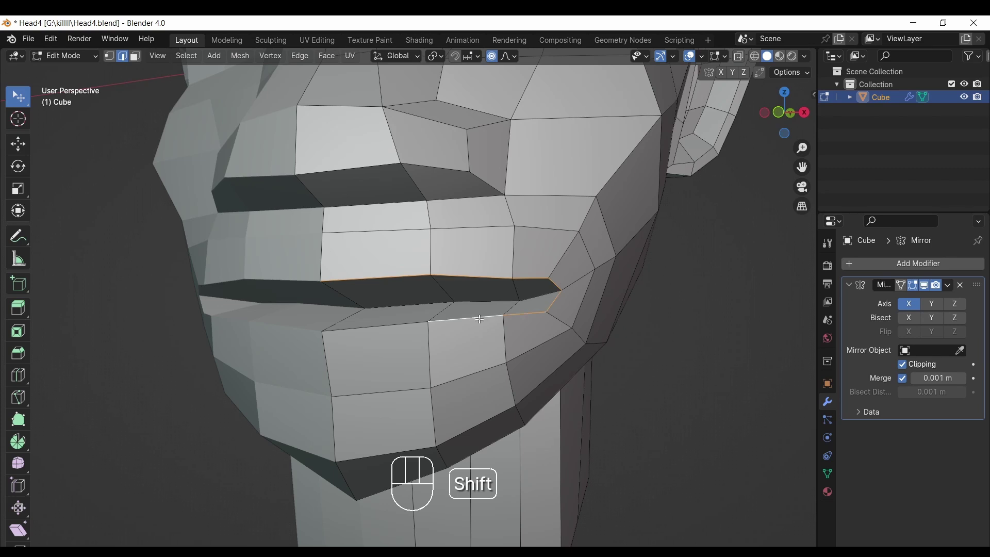
pyautogui.moveTo(798, 145); pyautogui.dragTo(799, 157)
pyautogui.moveTo(801, 165); pyautogui.dragTo(786, 152)
pyautogui.moveTo(786, 116)
pyautogui.mouseDown()
pyautogui.moveTo(844, 132)
pyautogui.moveTo(786, 119)
pyautogui.mouseUp()
pyautogui.press('ctrl')
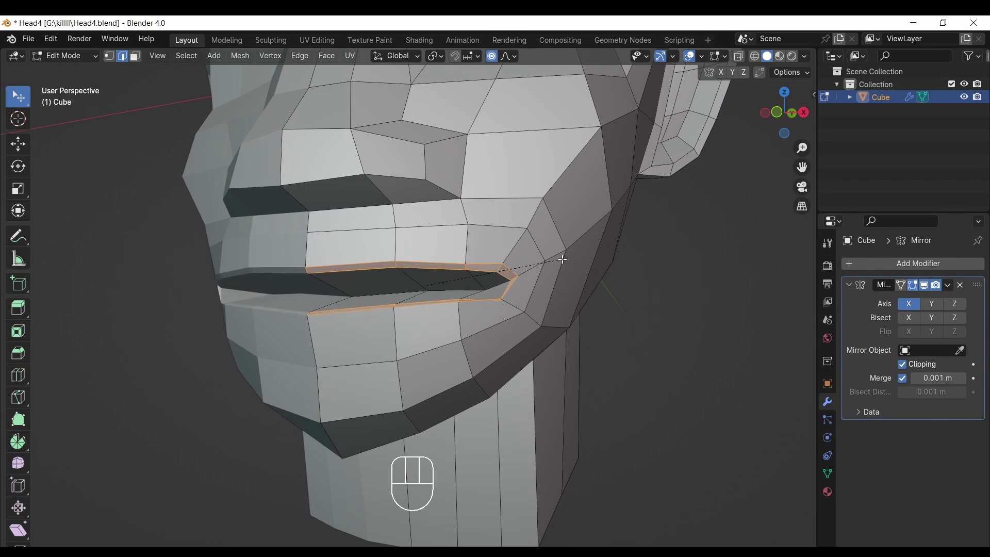
pyautogui.click(561, 260)
# Step: Select the inner edge loop of the beveled mouth rim and edge-slide it into the mouth by about 0.35
pyautogui.click(376, 268)
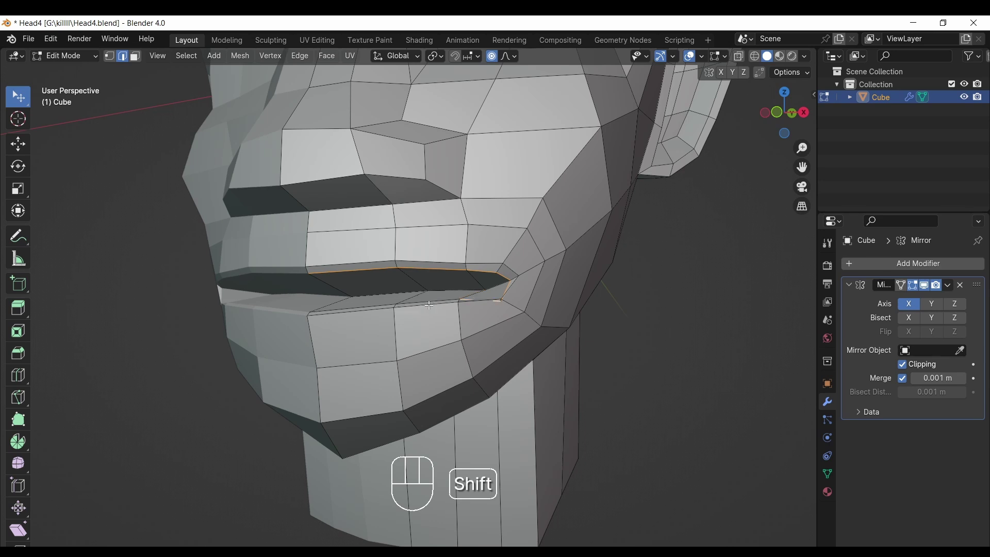
pyautogui.press('g')
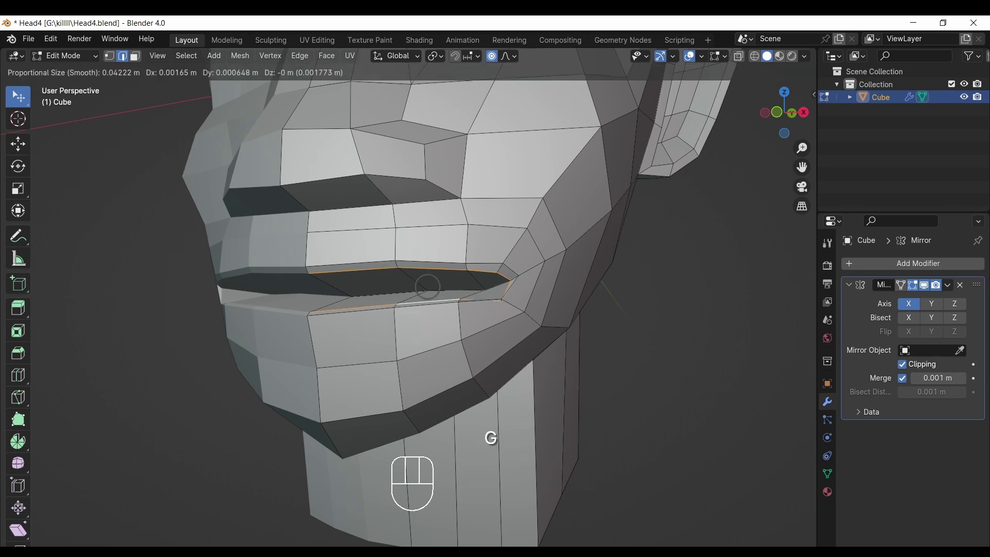
pyautogui.press('g')
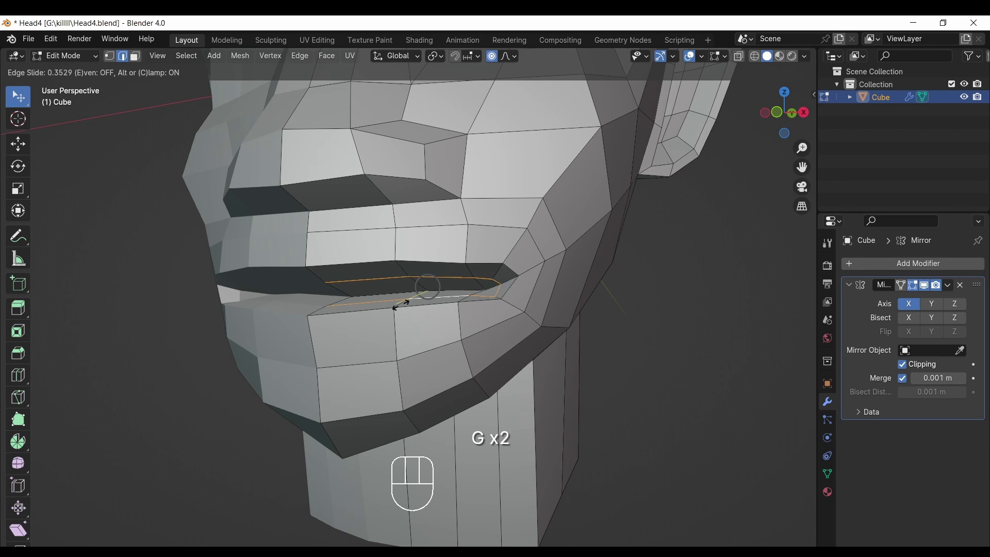
pyautogui.click(405, 304)
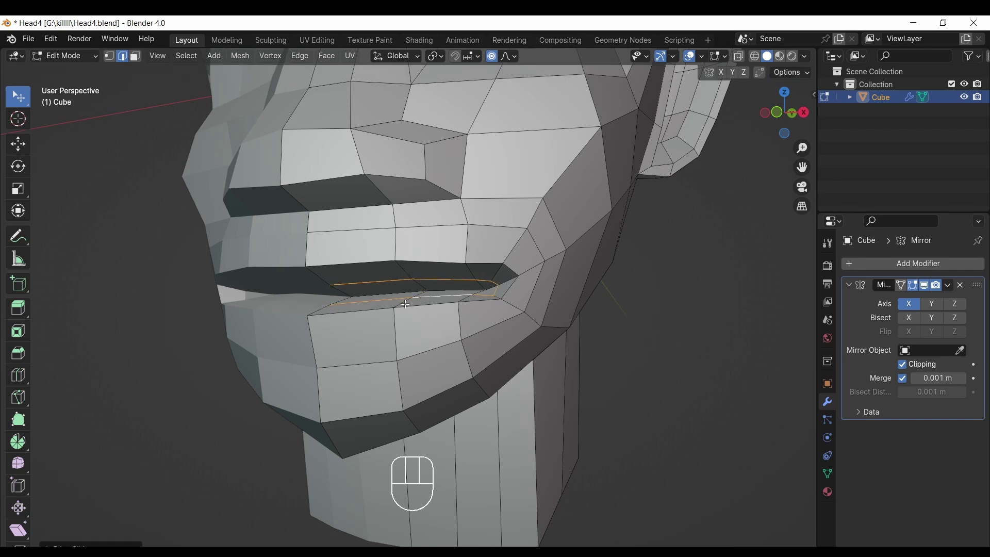
# Step: Apply Shrink/Fatten of about 0.024 m to the inner mouth loop, and edge-slide it by about -0.16
pyautogui.moveTo(784, 121); pyautogui.dragTo(876, 129)
pyautogui.hotkey('alt', 's')
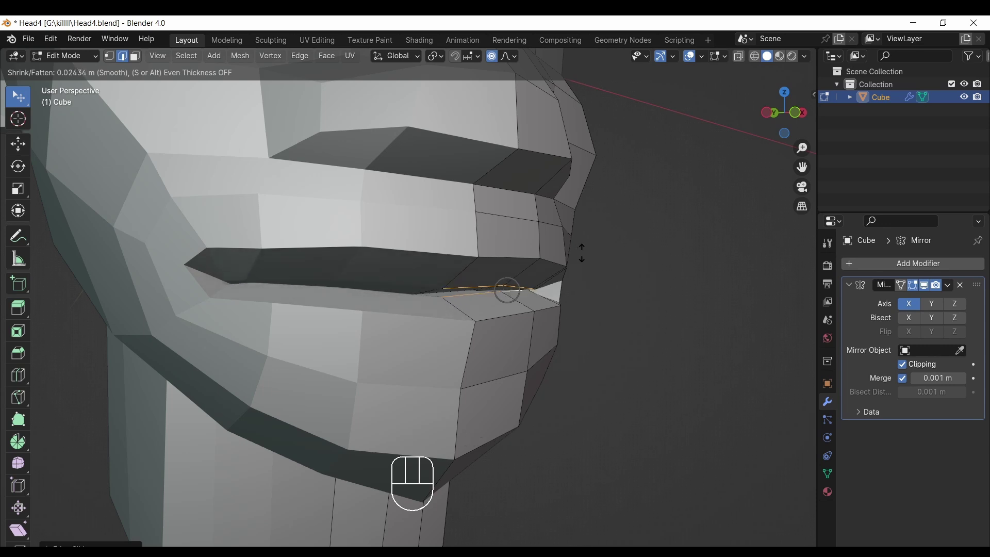
pyautogui.click(581, 253)
pyautogui.press('g')
pyautogui.press('g')
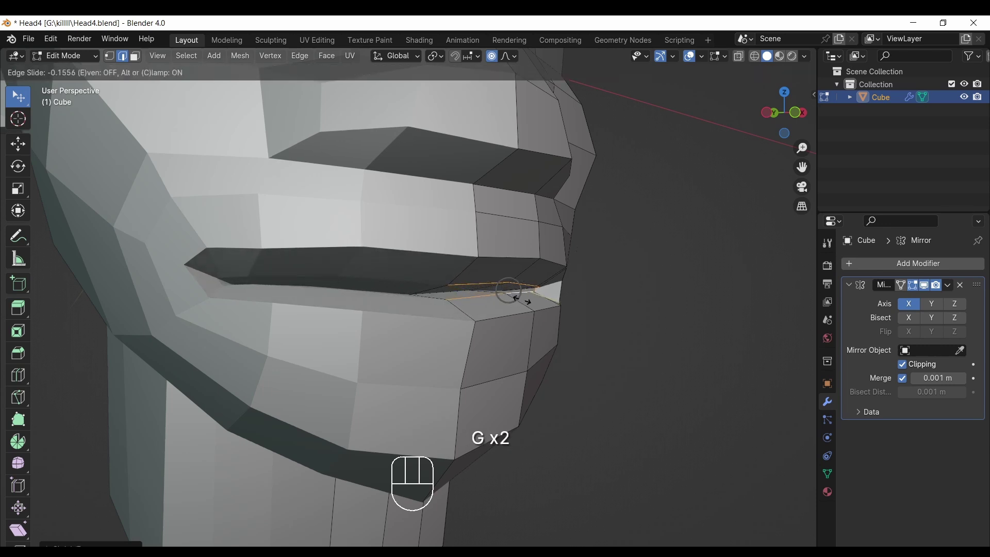
pyautogui.click(516, 297)
# Step: Add a loop cut just inside the lip rim and apply Shrink/Fatten of about 0.018 m to it
pyautogui.moveTo(783, 112); pyautogui.dragTo(661, 116)
pyautogui.click(9, 379)
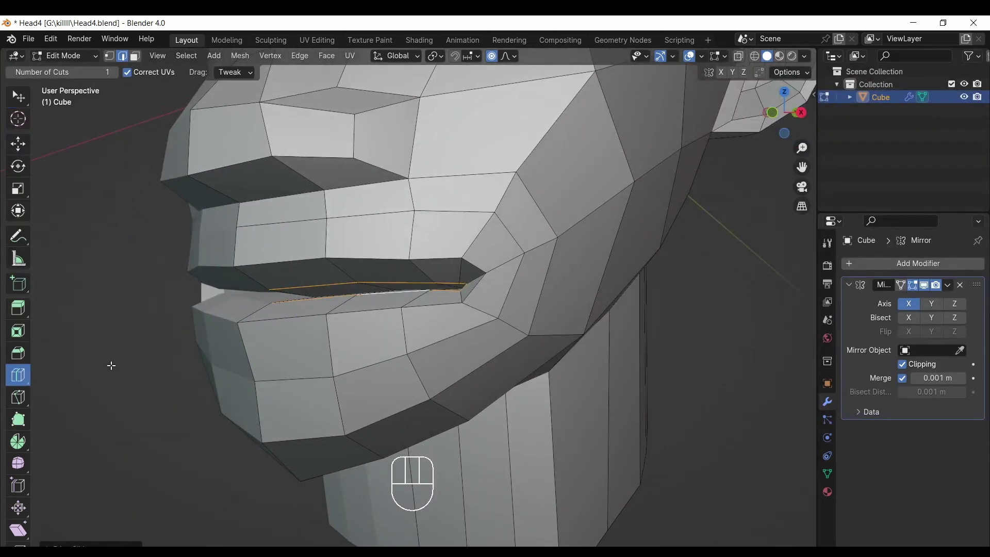
pyautogui.moveTo(257, 277); pyautogui.dragTo(244, 265)
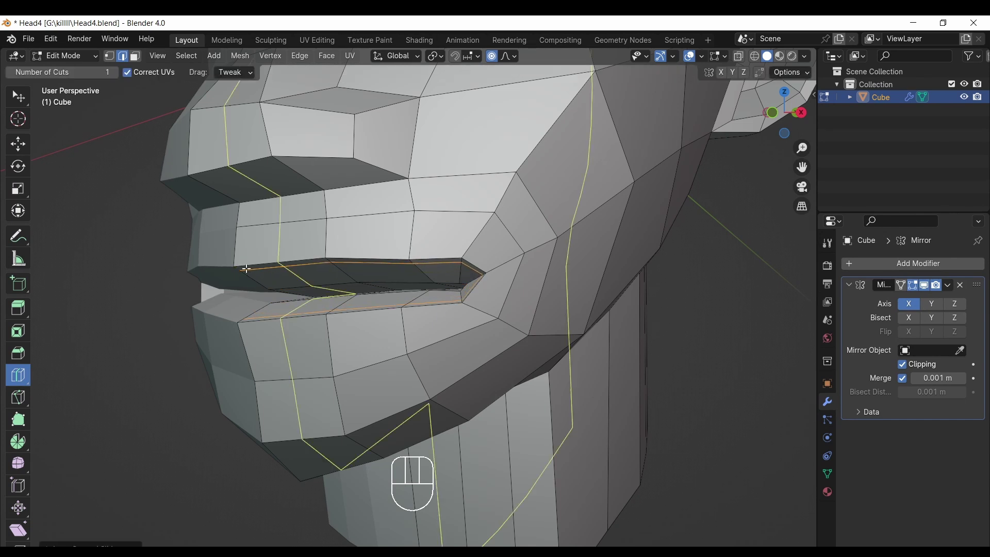
pyautogui.click(20, 97)
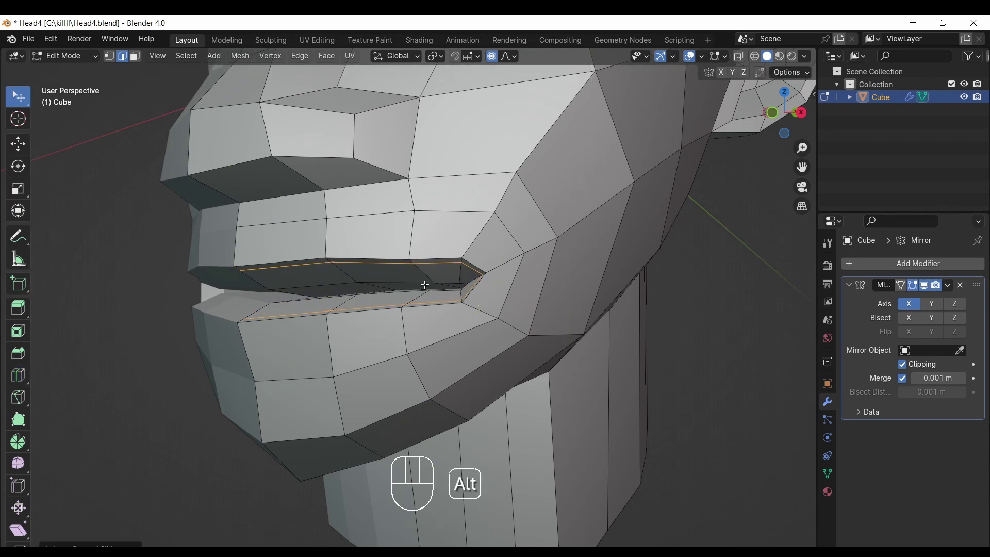
pyautogui.hotkey('alt', 's')
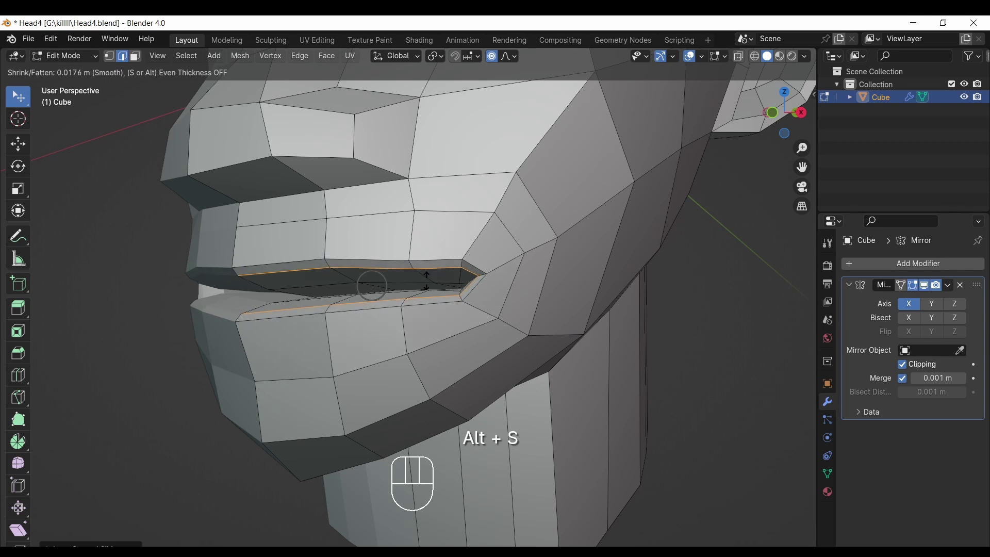
pyautogui.click(428, 280)
# Step: Select the faces inside the mouth behind the lower lip and apply Shrink/Fatten of about -0.035 m
pyautogui.moveTo(793, 109); pyautogui.dragTo(815, 108)
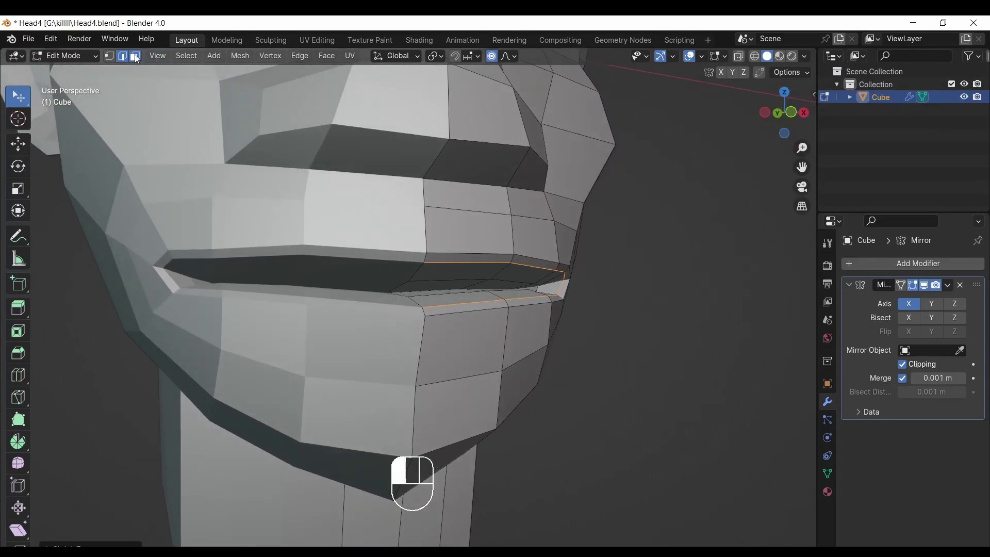
pyautogui.click(470, 286)
pyautogui.keyDown('shift'); pyautogui.click(501, 288); pyautogui.keyUp('shift')
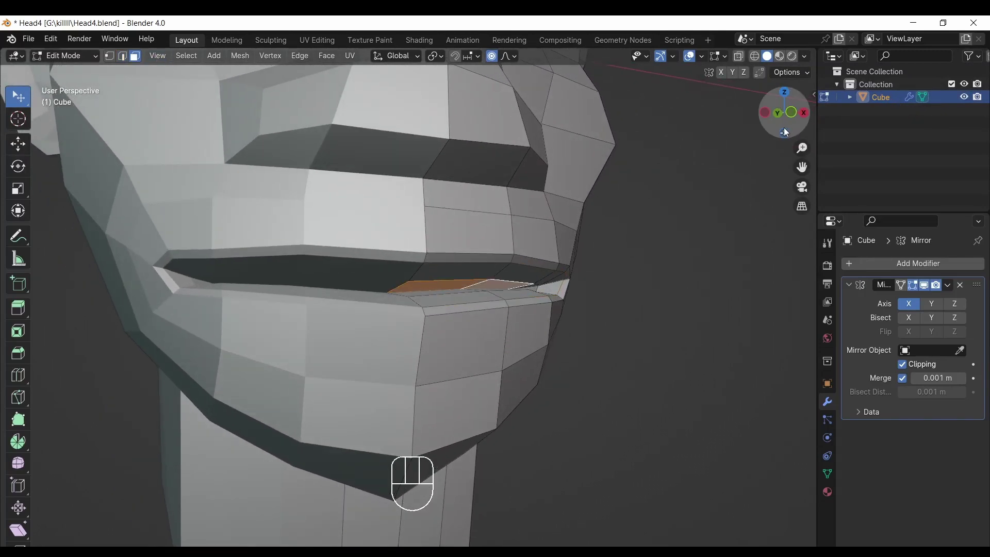
pyautogui.click(762, 155)
pyautogui.moveTo(786, 139); pyautogui.dragTo(817, 135)
pyautogui.hotkey('ctrl', 'z')
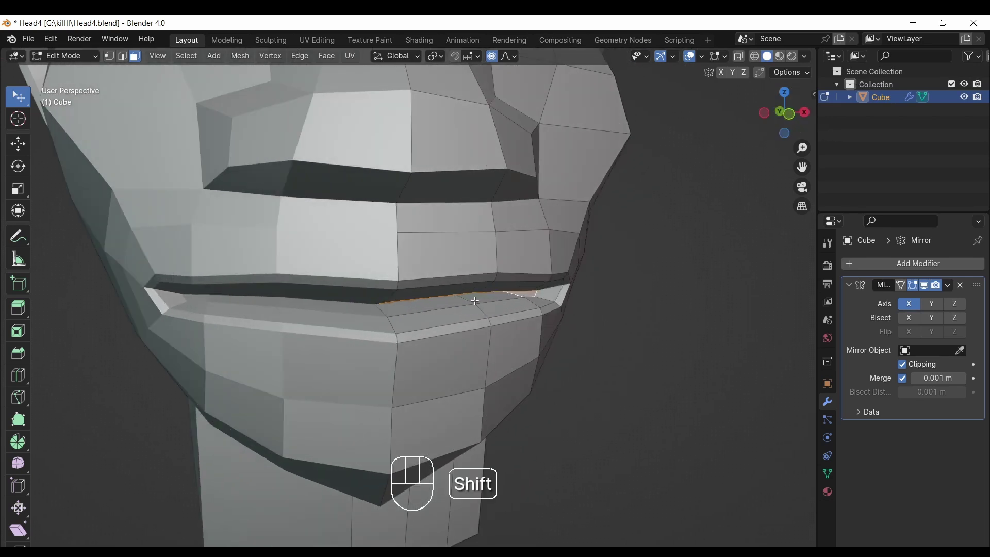
pyautogui.moveTo(744, 171); pyautogui.dragTo(571, 250, button='middle')
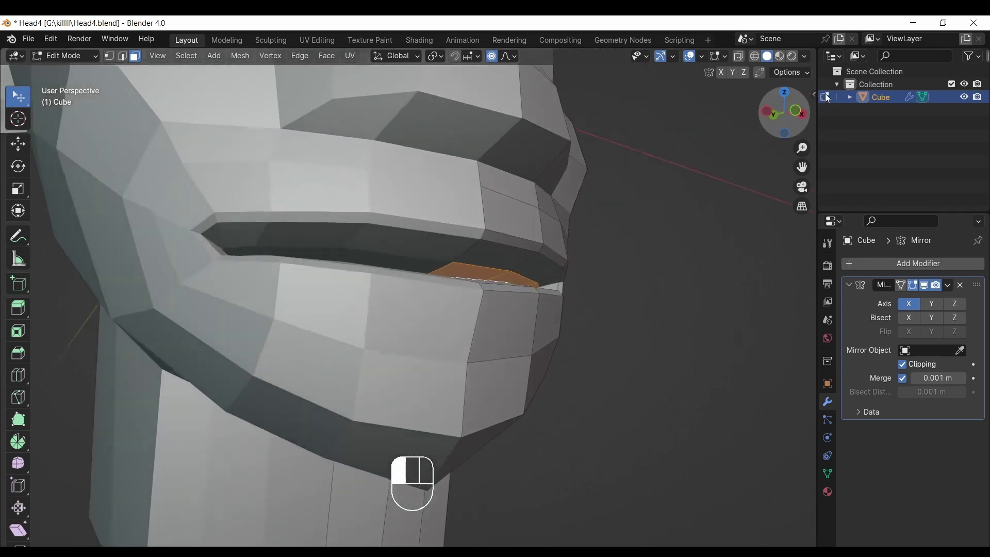
pyautogui.hotkey('alt', 's')
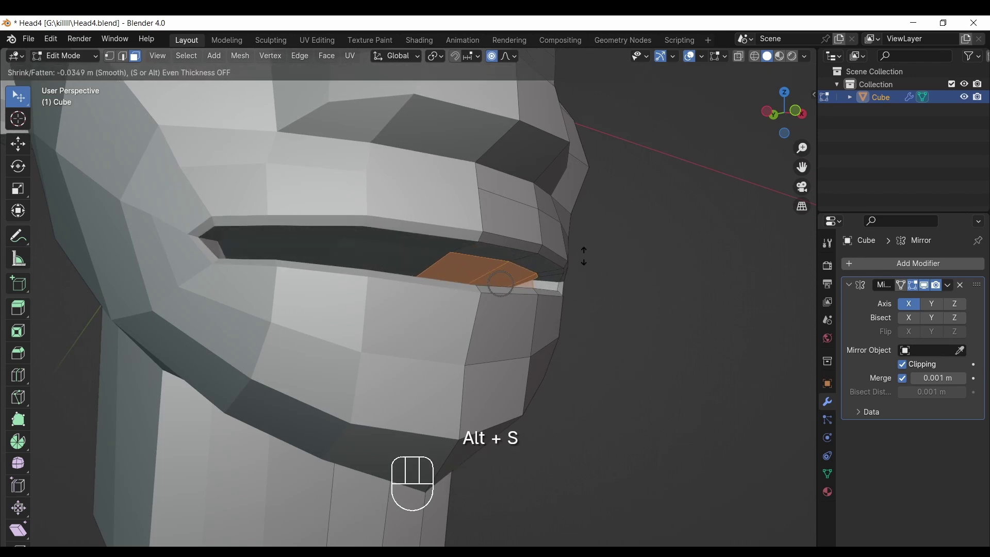
pyautogui.click(583, 255)
# Step: Select the edge loop running around the inside of the mouth and apply Smooth Vertices to it
pyautogui.moveTo(786, 111); pyautogui.dragTo(681, 97)
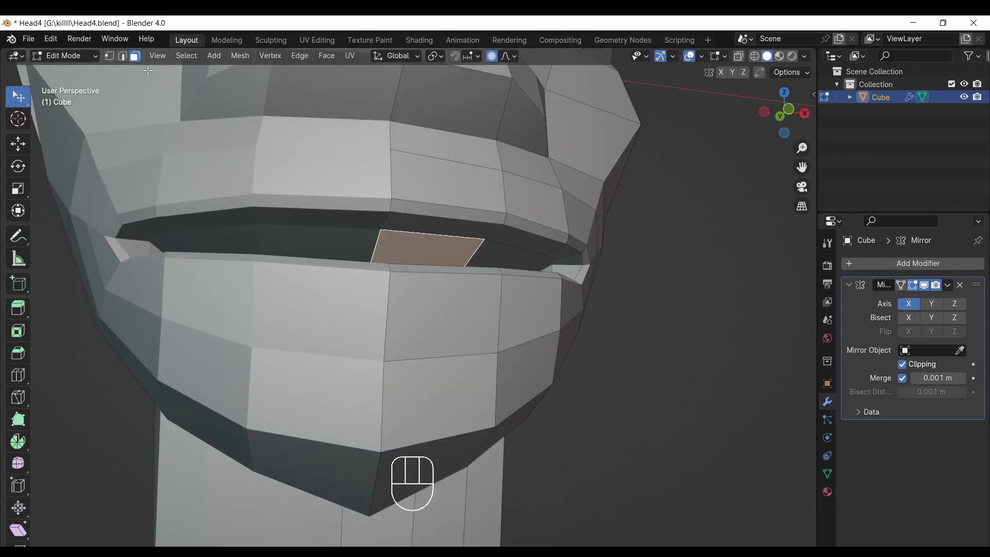
pyautogui.click(124, 57)
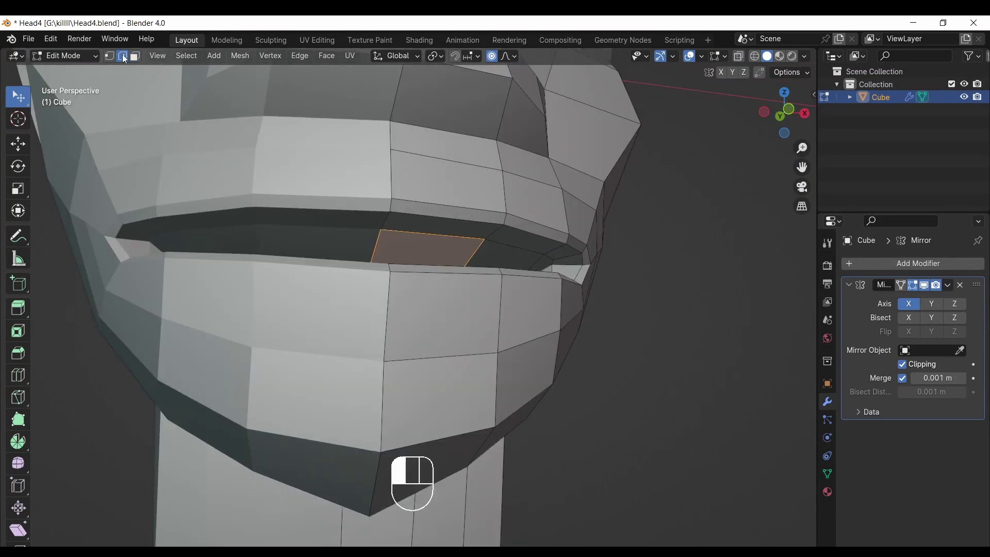
pyautogui.keyDown('alt'); pyautogui.click(442, 236); pyautogui.keyUp('alt')
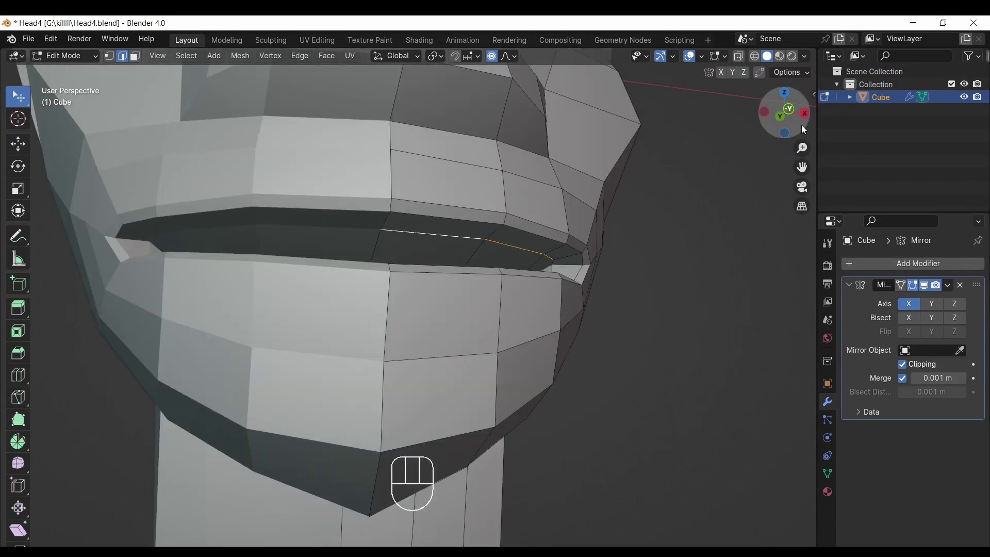
pyautogui.moveTo(801, 125); pyautogui.dragTo(811, 131)
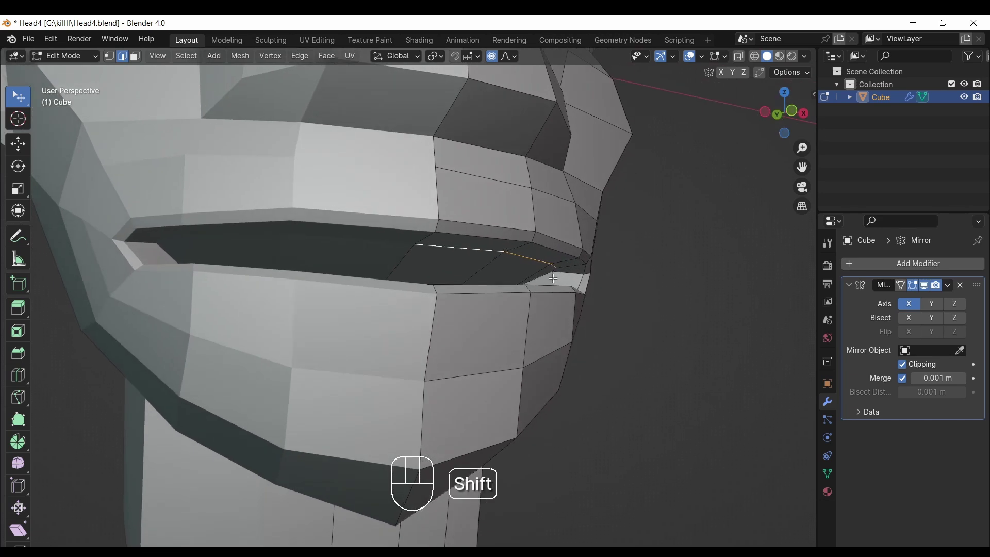
pyautogui.moveTo(801, 129); pyautogui.dragTo(789, 133)
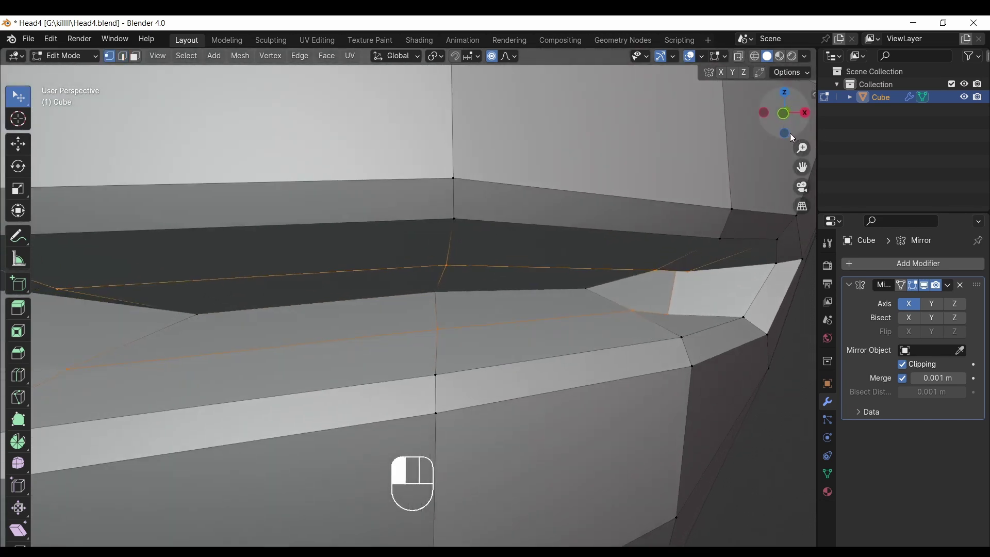
pyautogui.rightClick(695, 157)
pyautogui.press('Escape')
pyautogui.rightClick(676, 213)
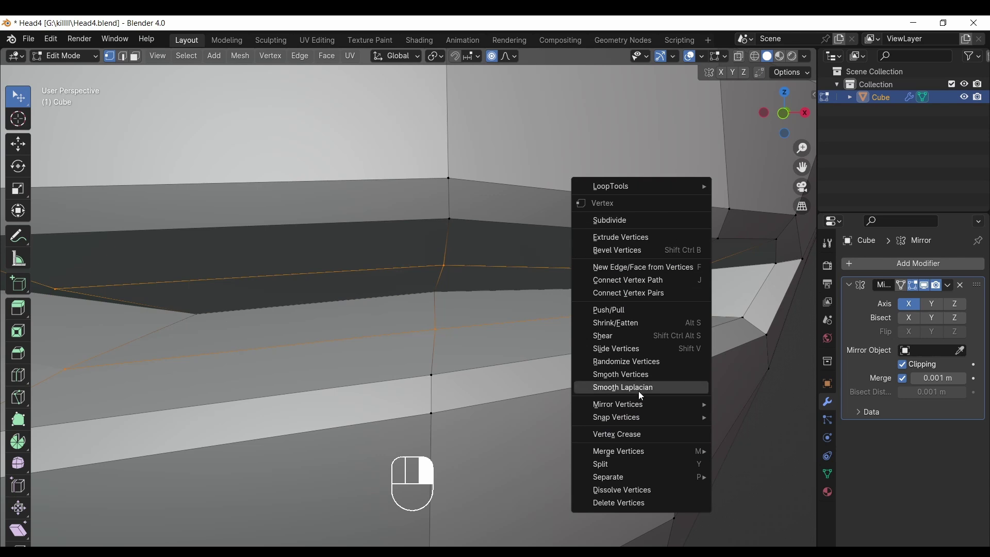
pyautogui.click(635, 374)
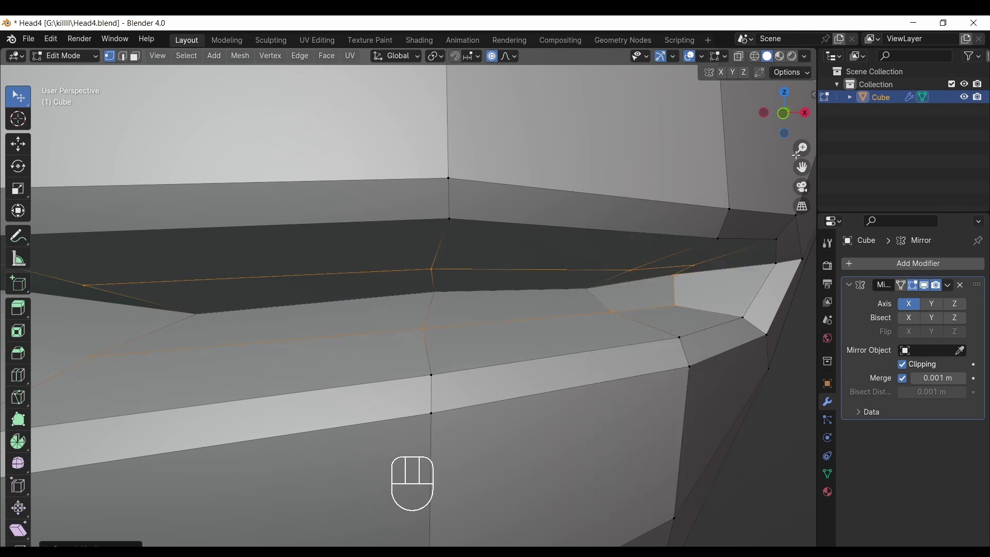
# Step: Slide the vertex at the inner mouth corner about 0.29 along its edge toward the lip rim
pyautogui.scroll(-1, 796, 154)
pyautogui.moveTo(792, 123)
pyautogui.mouseDown()
pyautogui.moveTo(703, 114)
pyautogui.moveTo(794, 109)
pyautogui.mouseUp()
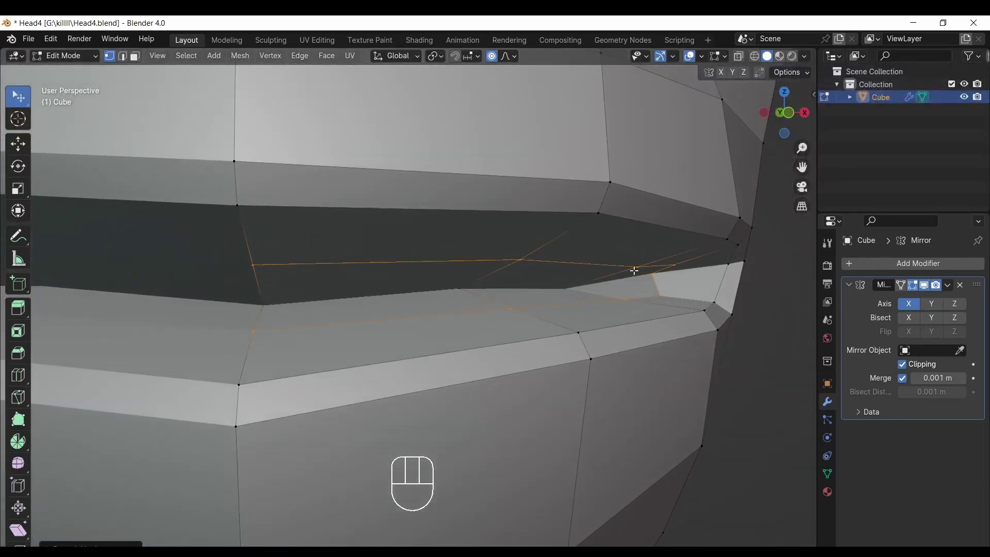
pyautogui.click(662, 293)
pyautogui.press('g')
pyautogui.press('g')
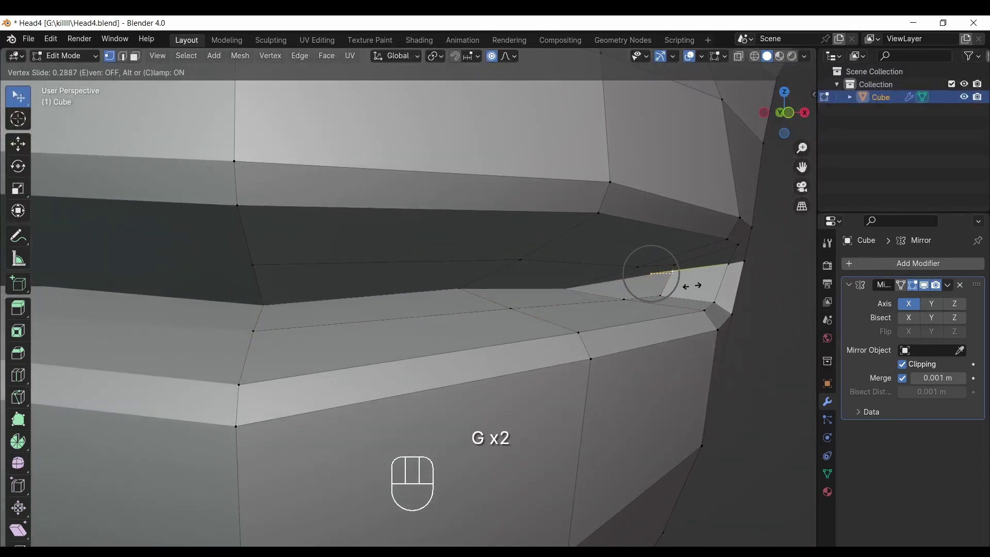
pyautogui.click(695, 285)
# Step: Slide the inner mouth edge loop about 0.30 toward the lip rim and apply Shrink/Fatten of about 0.017 m to it
pyautogui.moveTo(792, 109); pyautogui.dragTo(665, 232)
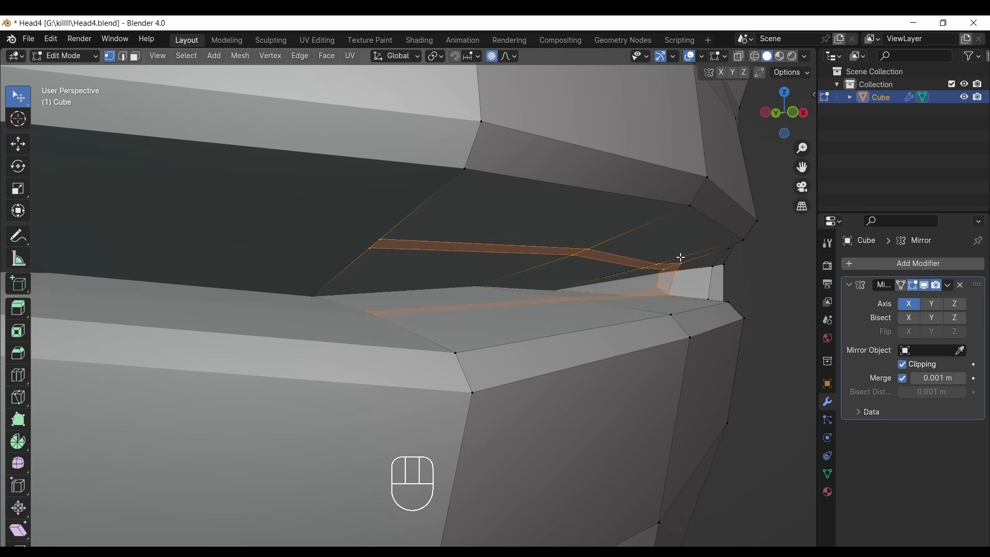
pyautogui.click(682, 256)
pyautogui.moveTo(781, 105)
pyautogui.mouseDown()
pyautogui.moveTo(778, 94)
pyautogui.moveTo(762, 94)
pyautogui.moveTo(776, 109)
pyautogui.moveTo(789, 104)
pyautogui.mouseUp()
pyautogui.doubleClick(376, 224)
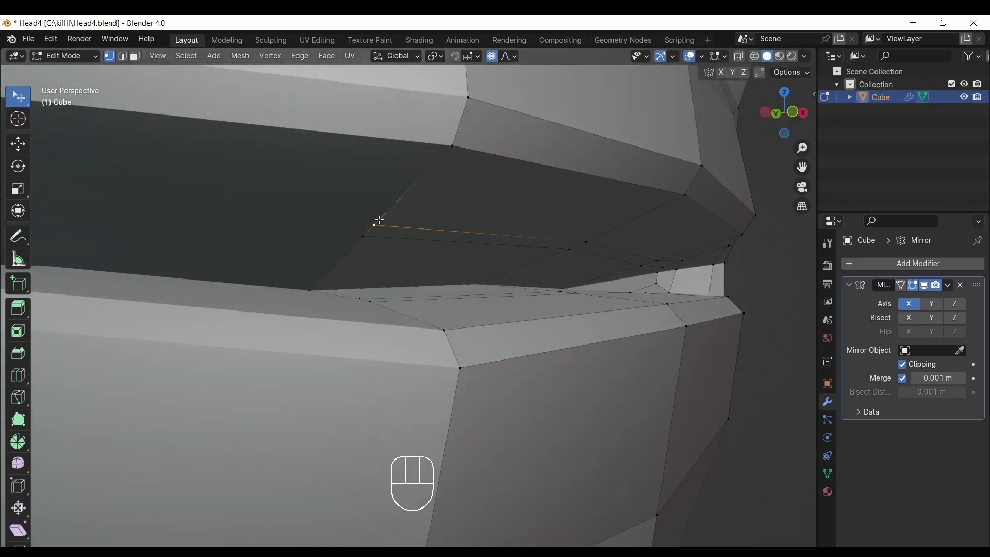
pyautogui.click(452, 226)
pyautogui.press('g')
pyautogui.press('g')
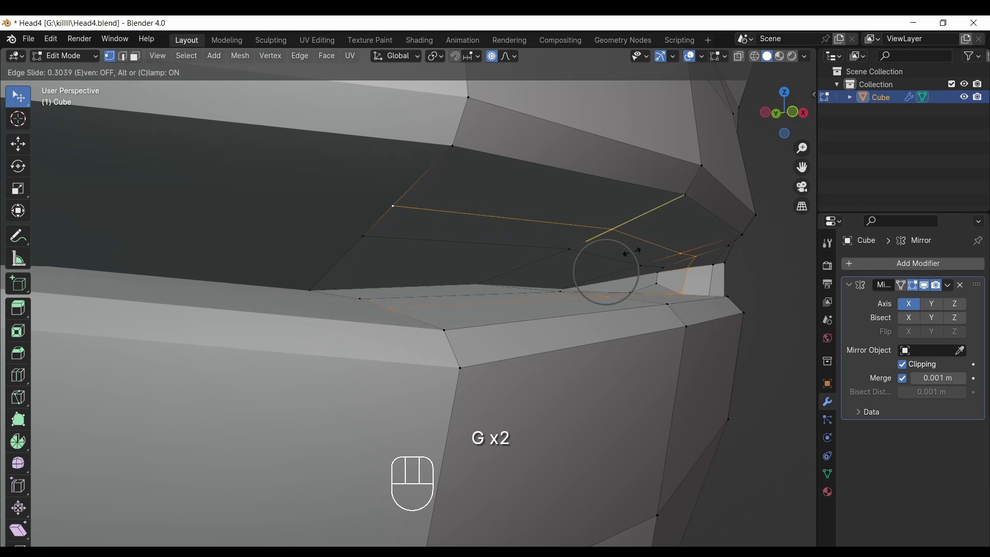
pyautogui.click(627, 253)
pyautogui.hotkey('alt', 's')
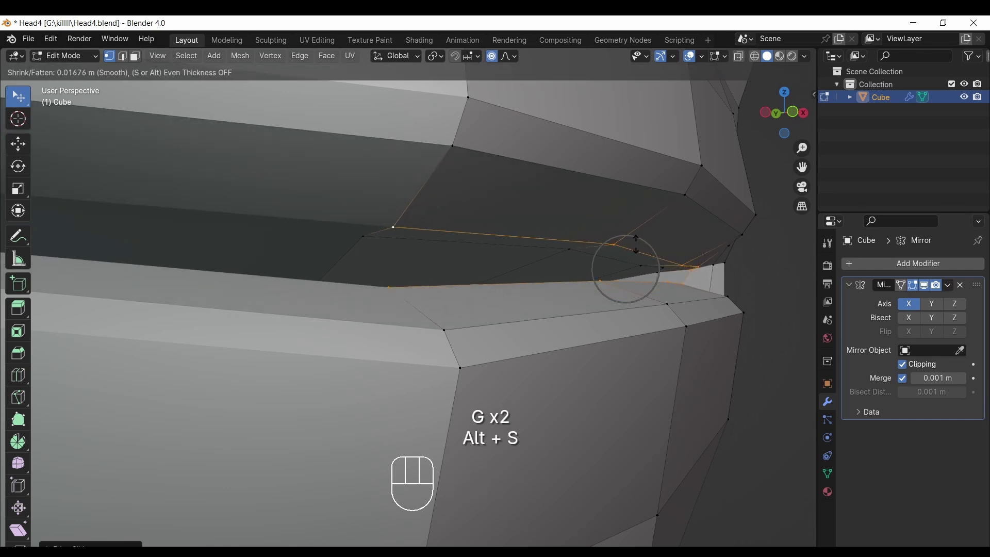
pyautogui.click(636, 243)
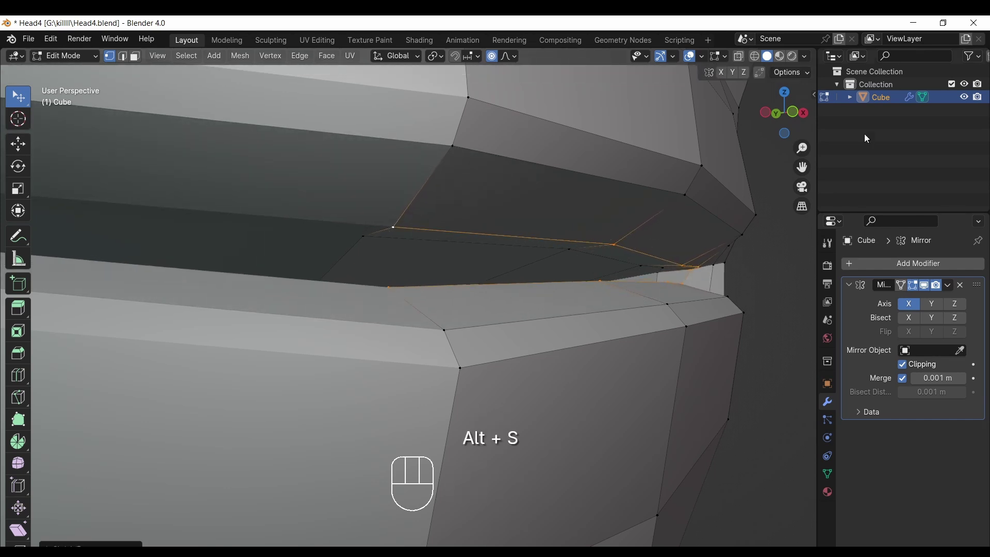
# Step: Add a Subdivision Surface modifier to the head and show the edit cage on the subdivided surface
pyautogui.moveTo(802, 148); pyautogui.dragTo(779, 125)
pyautogui.click(788, 113)
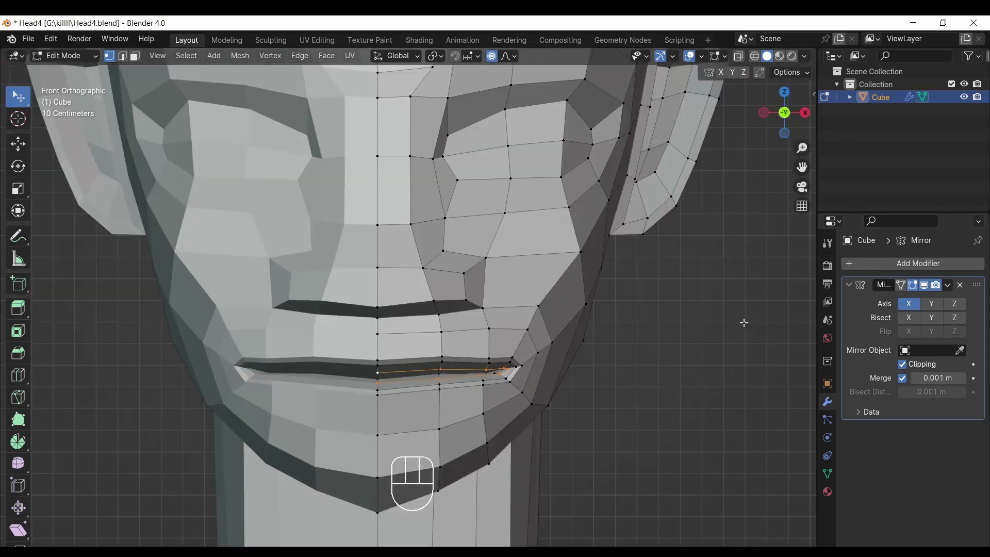
pyautogui.click(744, 322)
pyautogui.click(856, 263)
pyautogui.click(811, 263)
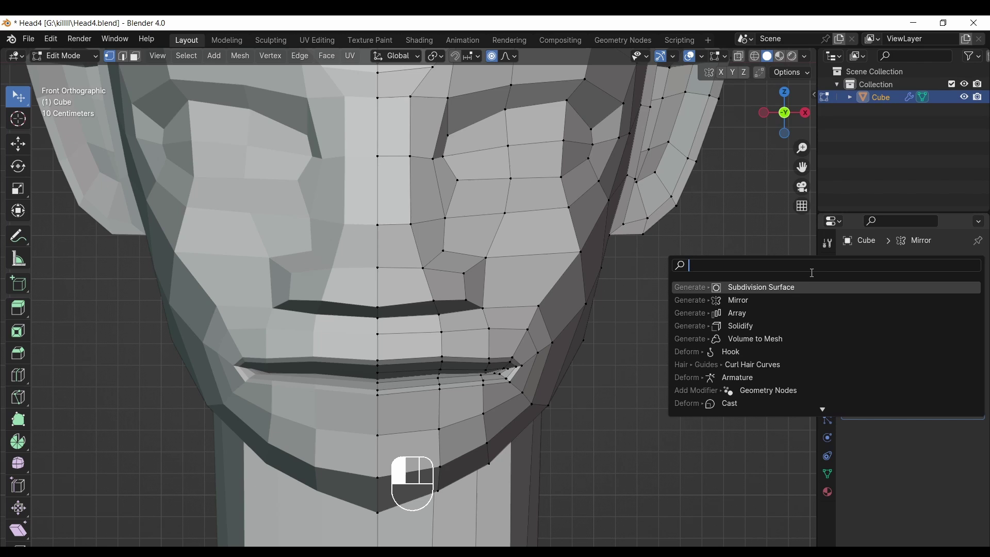
pyautogui.click(777, 287)
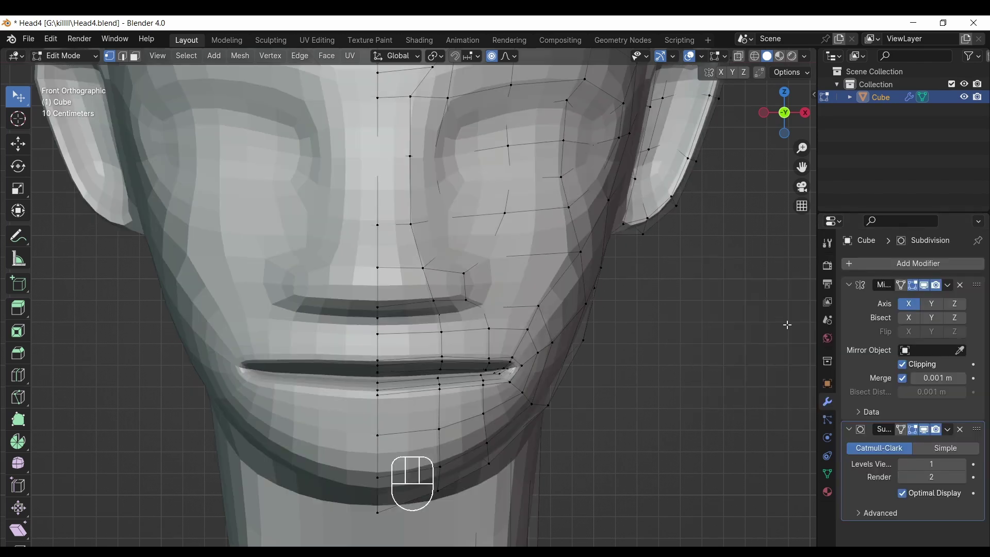
pyautogui.click(901, 429)
# Step: Raise the upper lip's peak vertex with a proportional size of about 0.17 m and reposition the outer upper-lip vertex to form a cupid's bow
pyautogui.scroll(4, 494, 235)
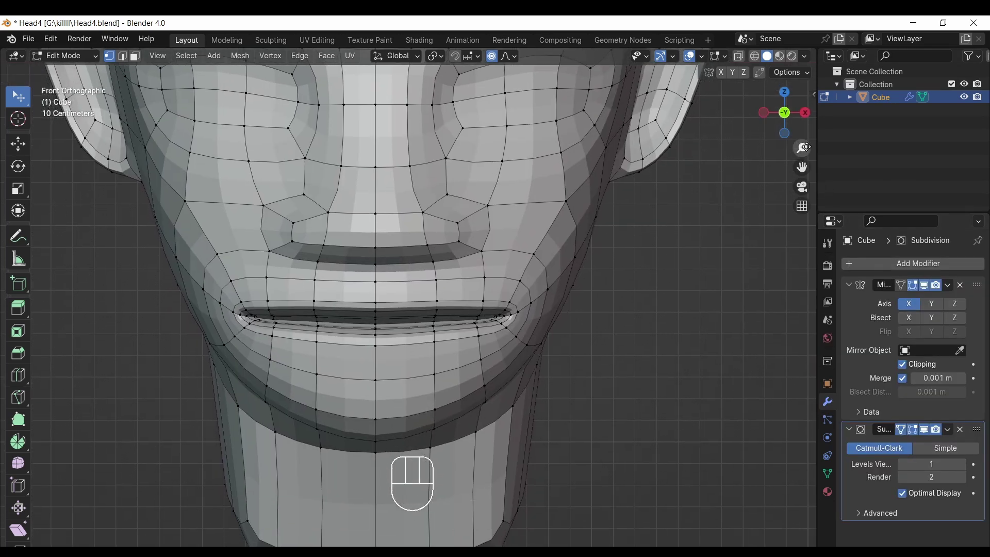
pyautogui.scroll(-1, 478, 283)
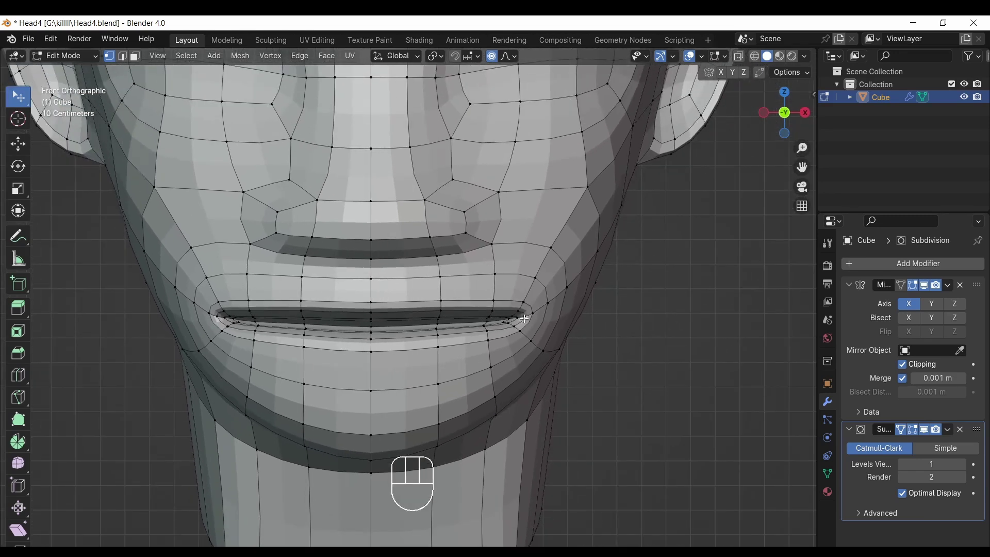
pyautogui.scroll(3, 579, 253)
pyautogui.press('g')
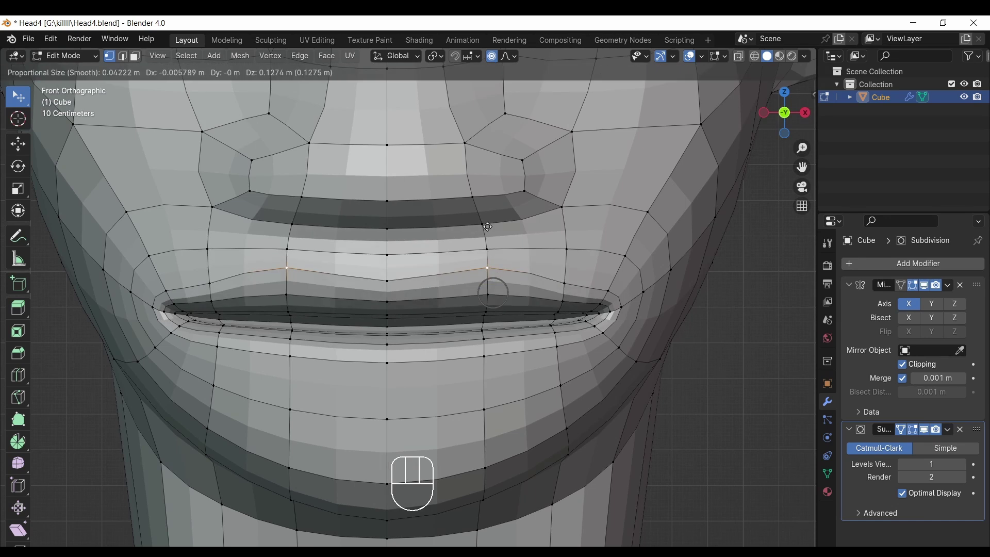
pyautogui.scroll(-15, 487, 221)
pyautogui.scroll(5, 484, 217)
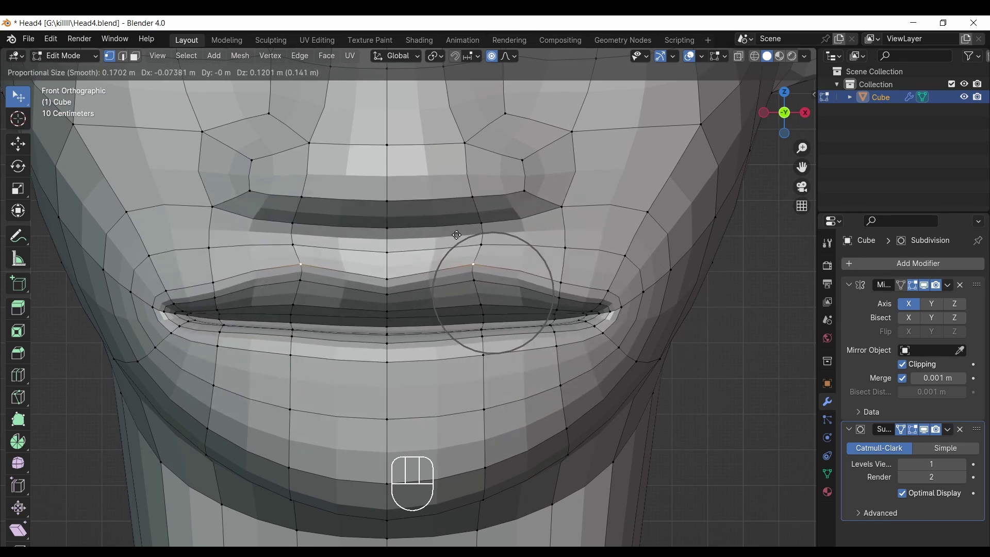
pyautogui.click(475, 222)
pyautogui.click(557, 296)
pyautogui.press('g')
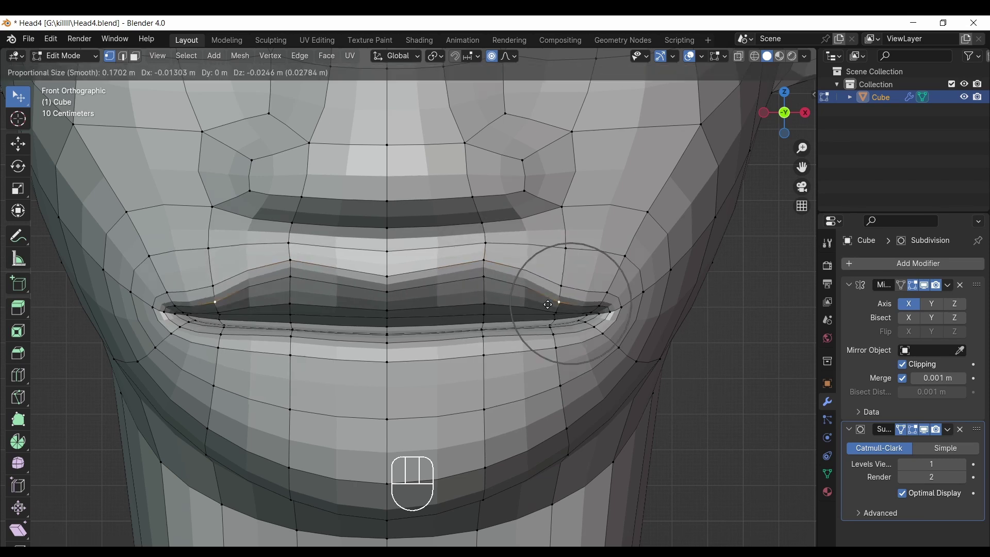
pyautogui.click(555, 304)
# Step: Lower the centre and side vertices along the lower lip's outline and the loop beneath it to make the lower lip fuller
pyautogui.click(391, 351)
pyautogui.press('g')
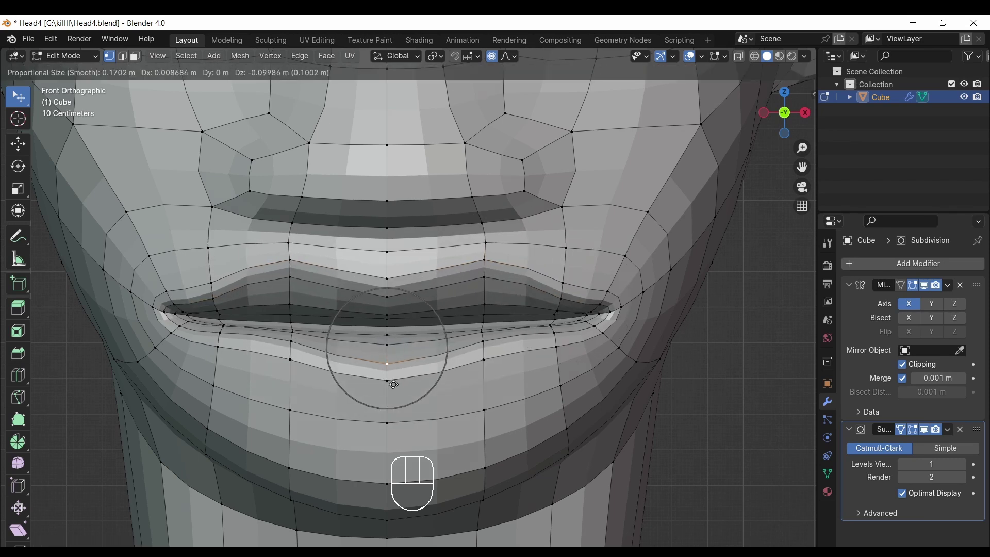
pyautogui.click(396, 371)
pyautogui.click(489, 345)
pyautogui.press('g')
pyautogui.moveTo(498, 376); pyautogui.dragTo(500, 383)
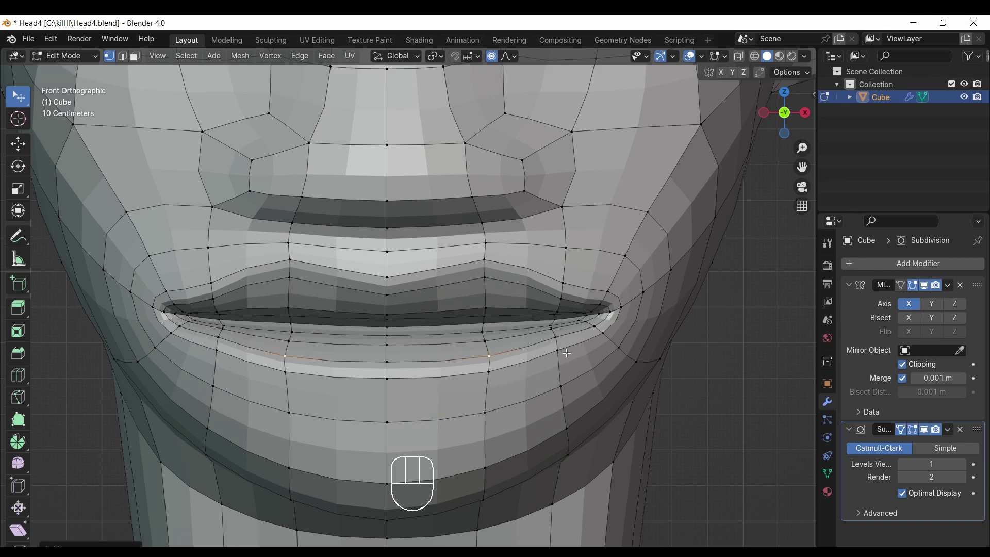
pyautogui.moveTo(558, 349); pyautogui.dragTo(560, 359)
pyautogui.moveTo(390, 380); pyautogui.dragTo(395, 410)
pyautogui.moveTo(496, 365)
pyautogui.mouseDown()
pyautogui.moveTo(508, 391)
pyautogui.moveTo(505, 381)
pyautogui.mouseUp()
# Step: In side view, move the lower lip's upper rim vertex forward and slightly up
pyautogui.click(805, 113)
pyautogui.press('KP_3')
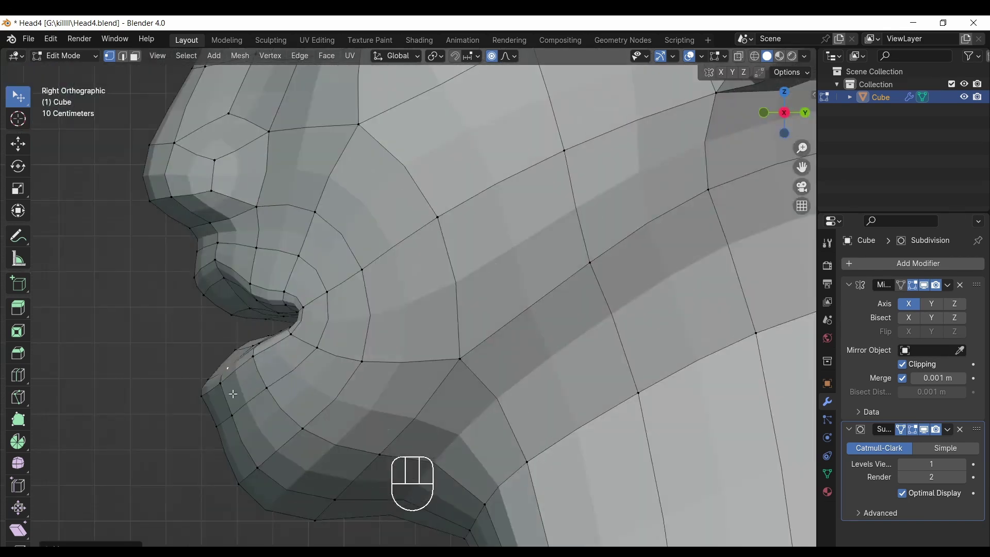
pyautogui.moveTo(229, 355); pyautogui.dragTo(205, 352)
pyautogui.scroll(2, 204, 350)
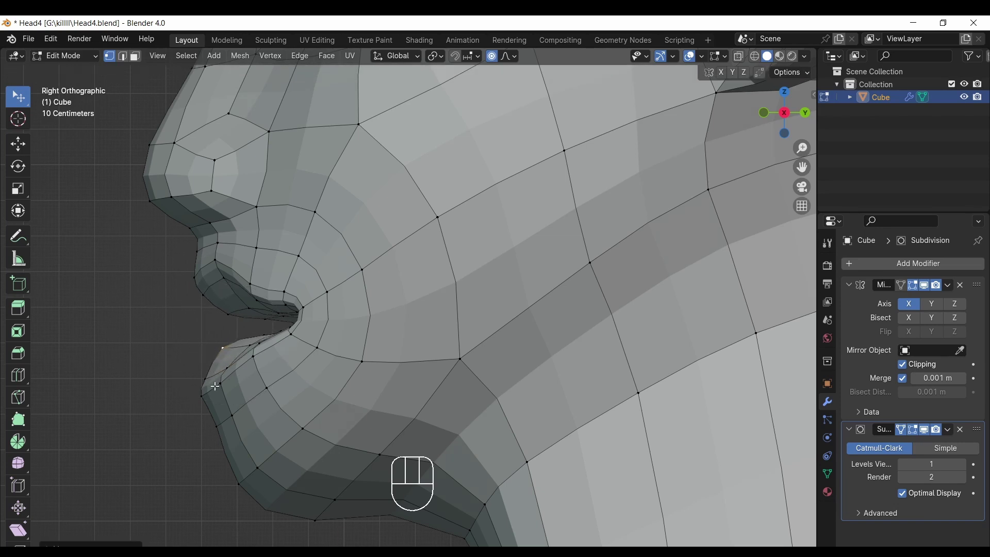
# Step: In side view, push the vertices on and below the lower lip backward to round its profile toward the chin
pyautogui.moveTo(224, 413); pyautogui.dragTo(251, 401)
pyautogui.scroll(-10, 244, 406)
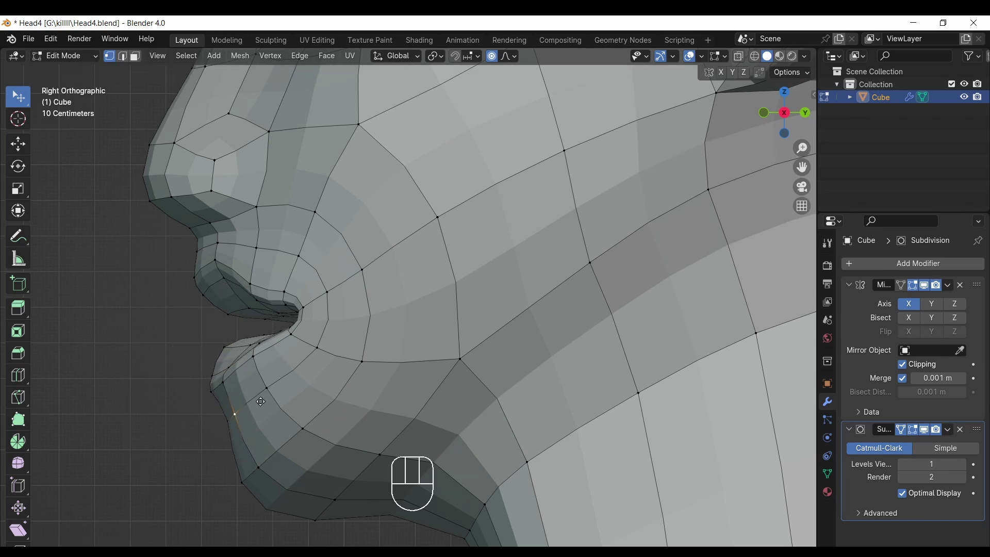
pyautogui.click(274, 388)
pyautogui.press('g')
pyautogui.click(288, 386)
pyautogui.press('g')
pyautogui.click(230, 385)
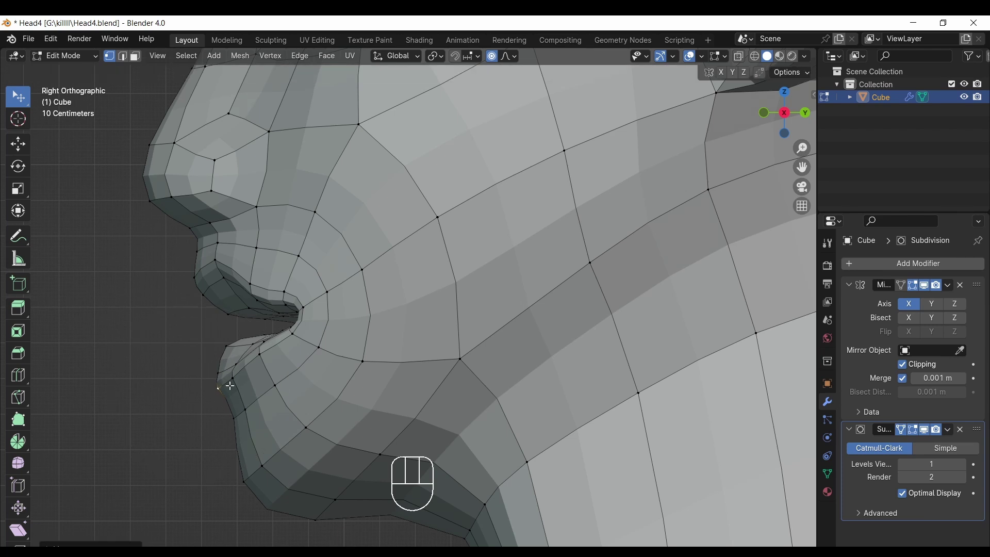
# Step: Reposition the lower lip's inner rim vertex and lower the upper lip's bottom centre vertex to narrow the mouth opening
pyautogui.moveTo(773, 113); pyautogui.dragTo(628, 206)
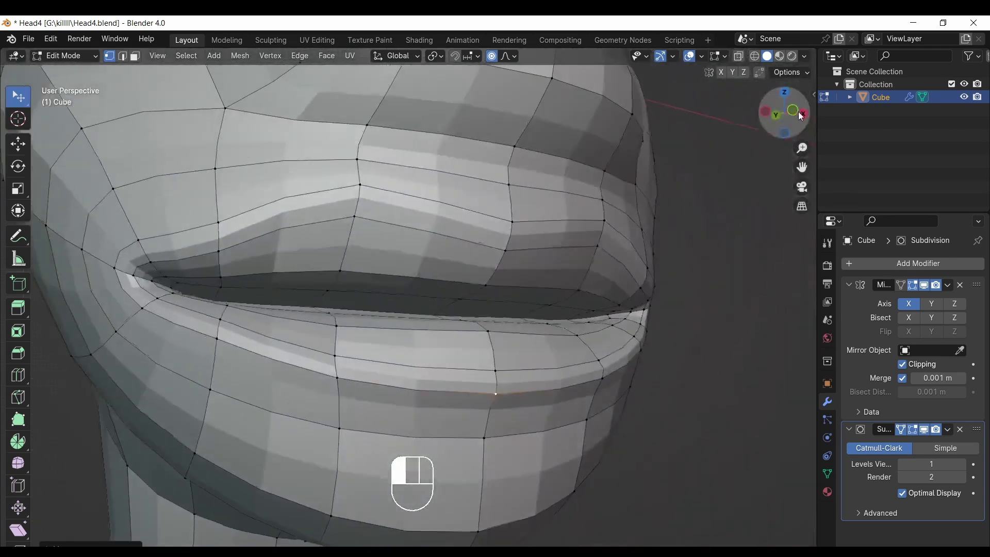
pyautogui.press('g')
pyautogui.press('KP_1')
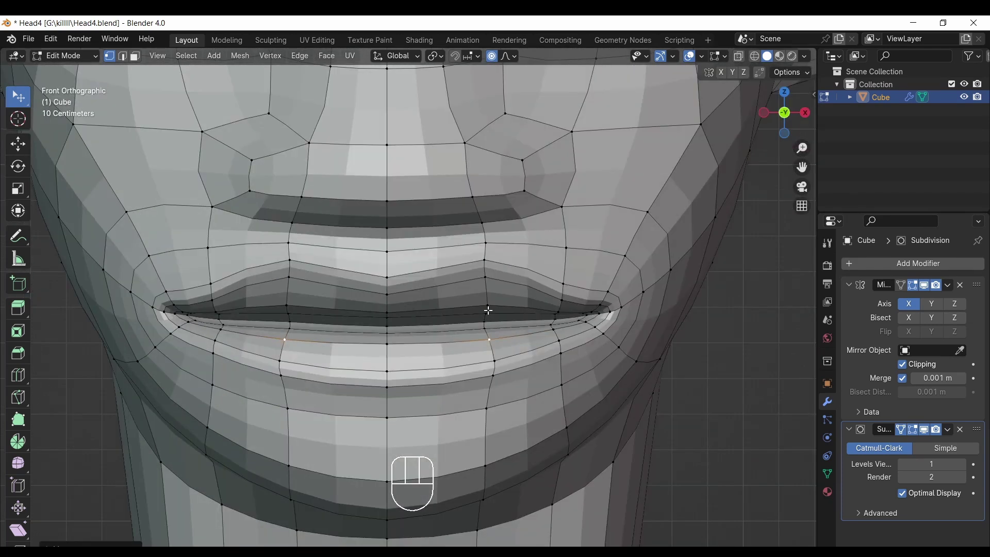
pyautogui.moveTo(481, 319); pyautogui.dragTo(488, 307)
pyautogui.hotkey('ctrl', 'z')
pyautogui.moveTo(388, 319); pyautogui.dragTo(387, 330)
pyautogui.click(387, 330)
# Step: Move the mouth corner inward about 0.18 m with a proportional size of about 0.82 m to narrow the mouth
pyautogui.scroll(-1, 798, 153)
pyautogui.moveTo(802, 167); pyautogui.dragTo(793, 216)
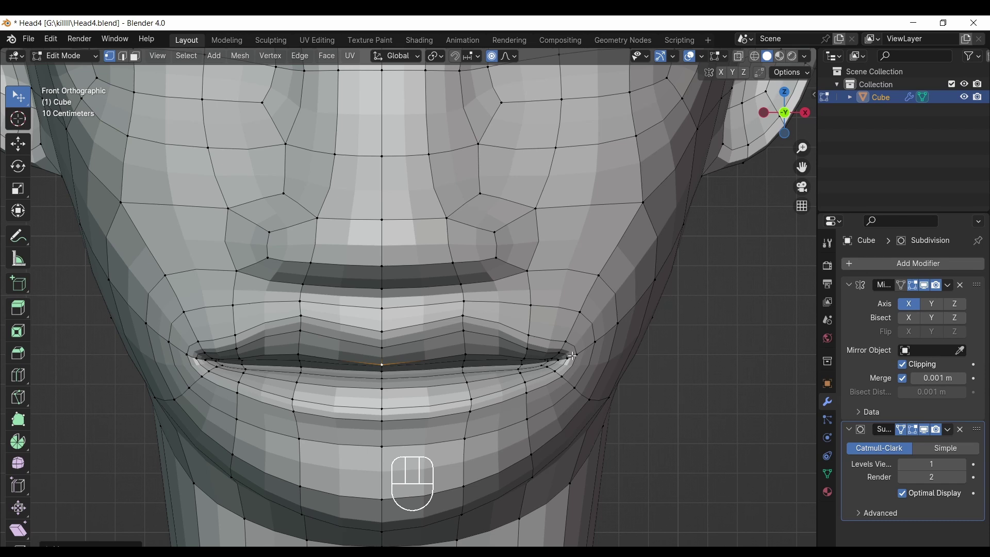
pyautogui.press('g')
pyautogui.scroll(-5, 541, 361)
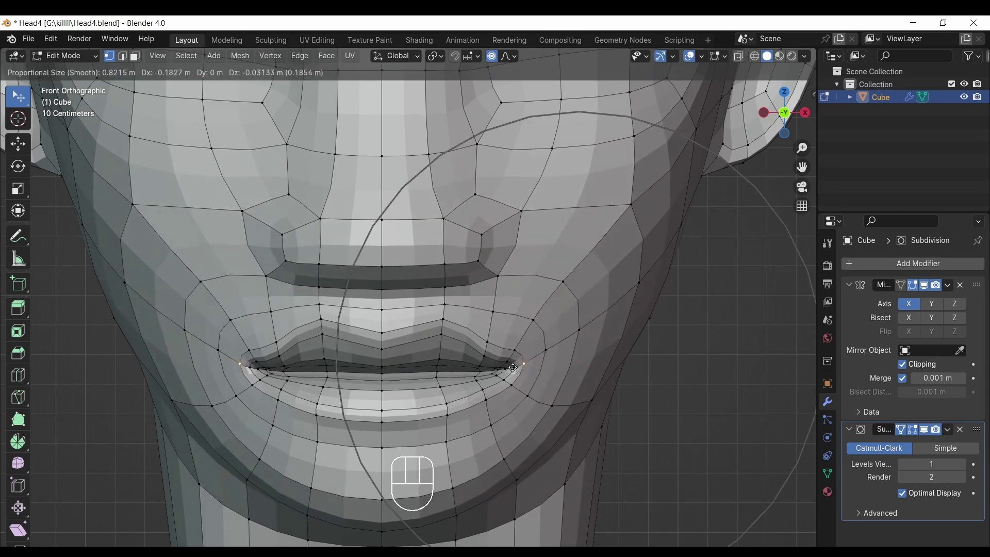
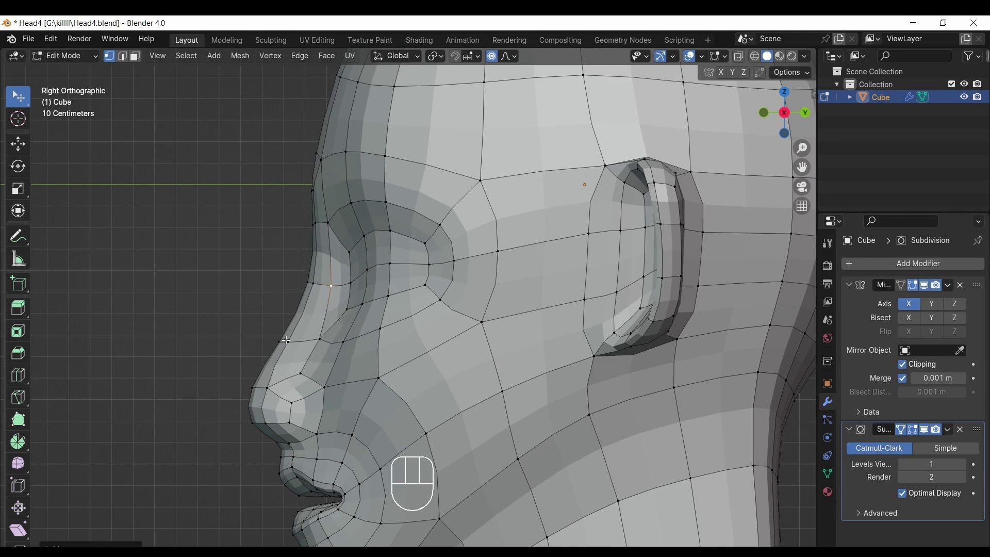
# Step: In side view, adjust the vertices beside the nose, at the inner eye corner and on the upper cheek with a proportional size of about 0.47 m
pyautogui.moveTo(324, 334); pyautogui.dragTo(335, 333)
pyautogui.moveTo(355, 248); pyautogui.dragTo(359, 246)
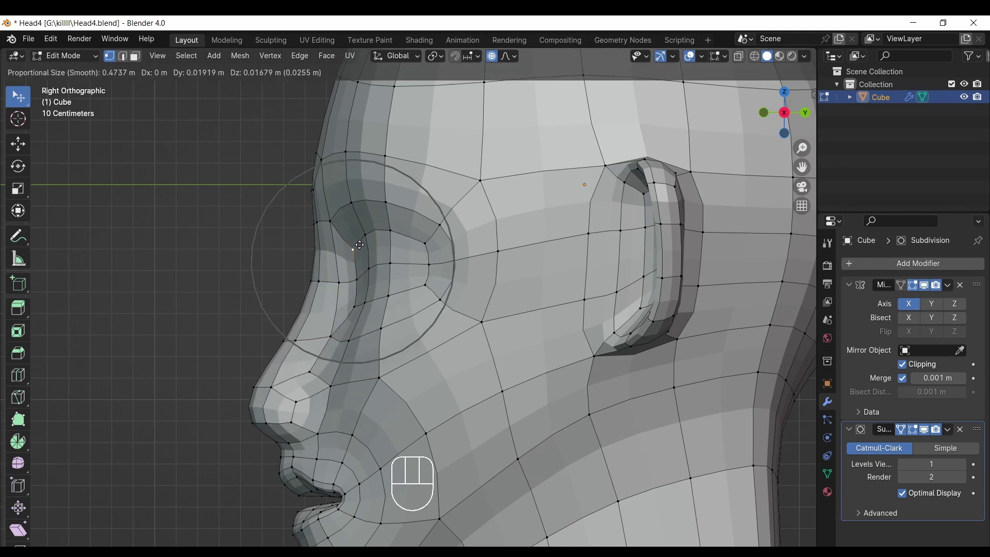
pyautogui.click(360, 244)
pyautogui.click(366, 330)
pyautogui.press('g')
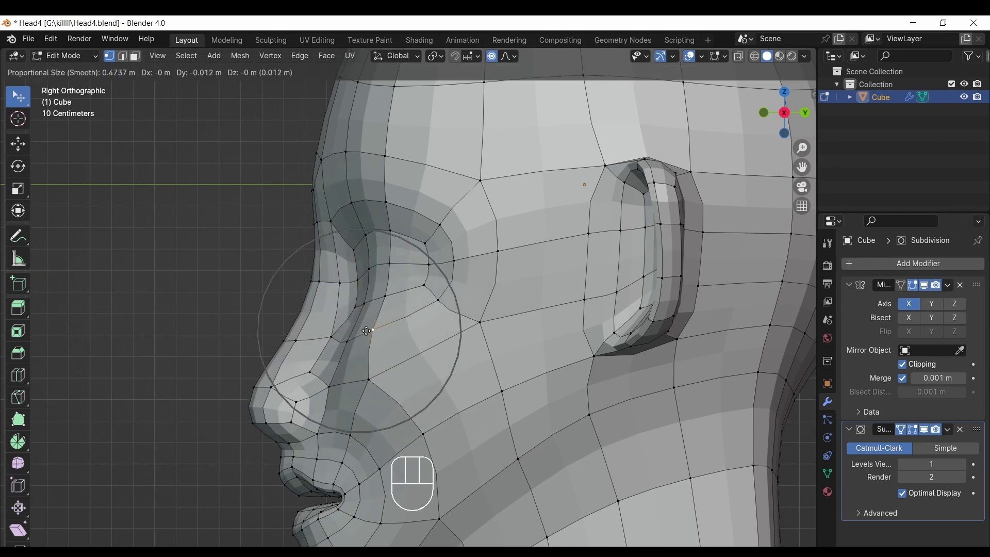
pyautogui.click(366, 330)
# Step: In front view, move the lower cheek vertex near the jawline slightly outward
pyautogui.click(763, 112)
pyautogui.scroll(-2, 583, 335)
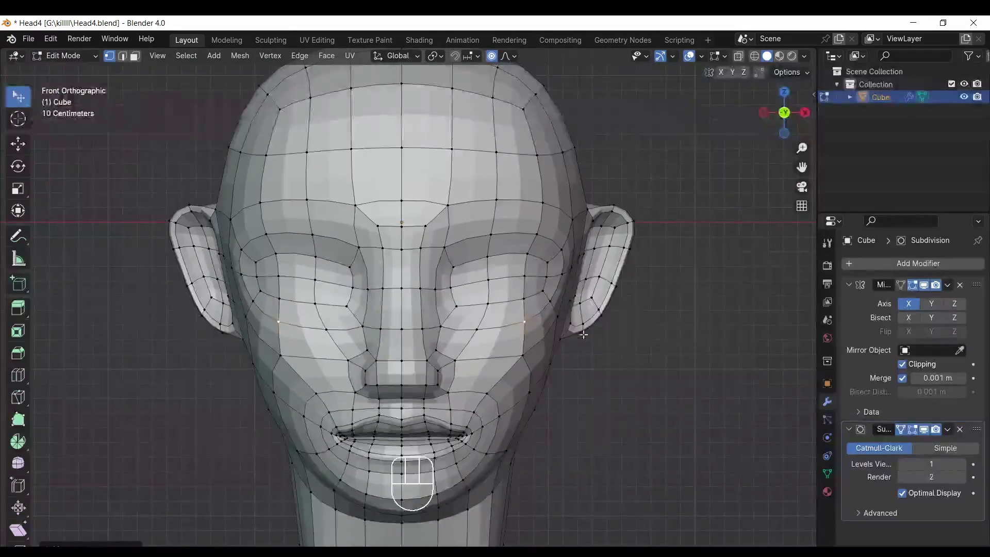
pyautogui.press('g')
pyautogui.click(535, 398)
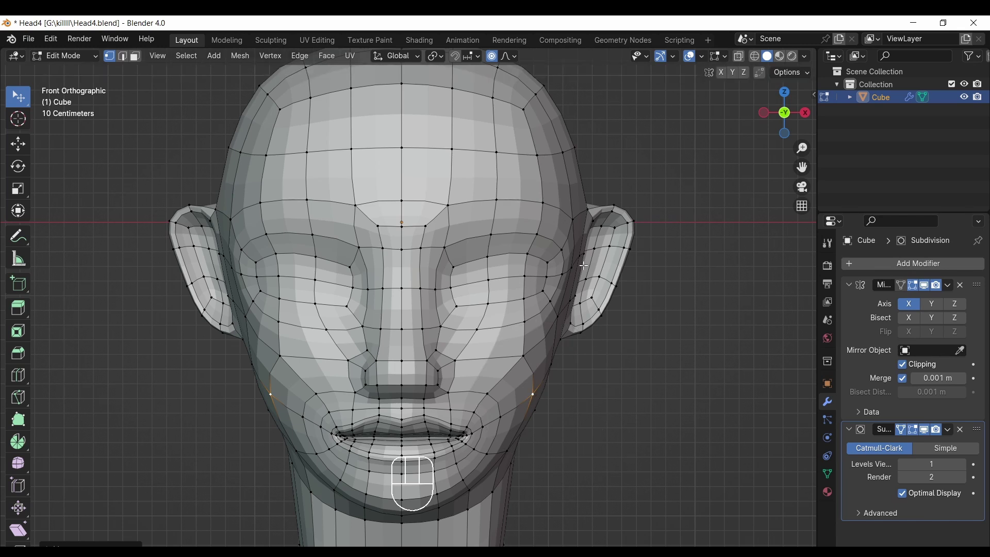
# Step: In side view, move the mouth corner vertex about 0.04 m backward and up
pyautogui.click(805, 113)
pyautogui.moveTo(776, 124)
pyautogui.mouseDown()
pyautogui.moveTo(820, 122)
pyautogui.moveTo(707, 113)
pyautogui.moveTo(789, 121)
pyautogui.mouseUp()
pyautogui.click(789, 120)
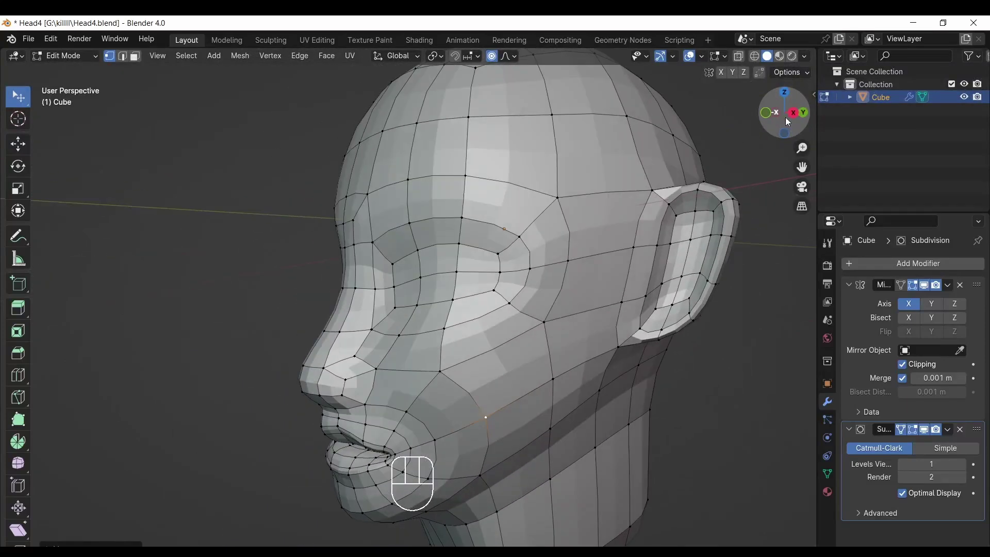
pyautogui.click(372, 430)
pyautogui.press('g')
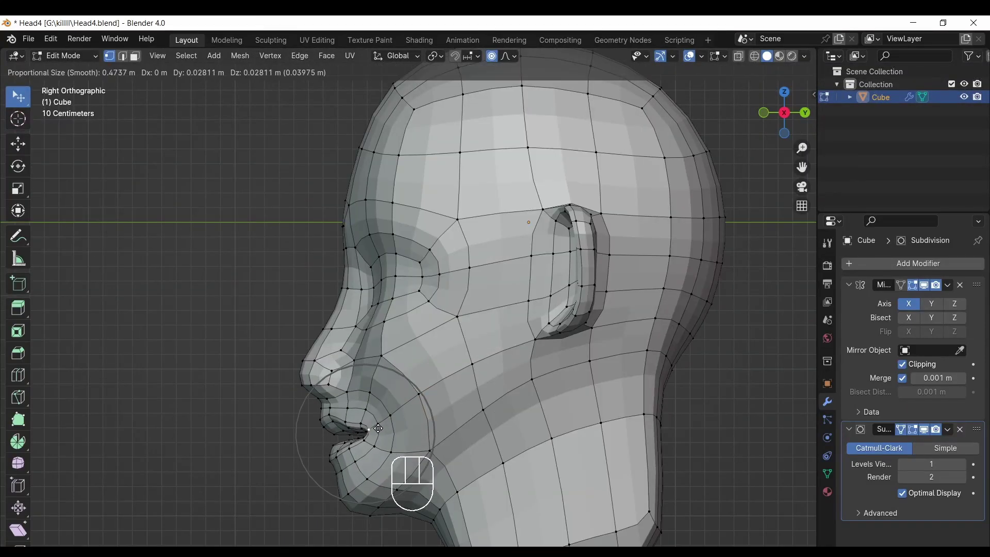
pyautogui.click(376, 429)
# Step: Check the face from the front without overlays, restore them, and move the cheekbone vertex about 0.04 m down and slightly outward
pyautogui.click(764, 113)
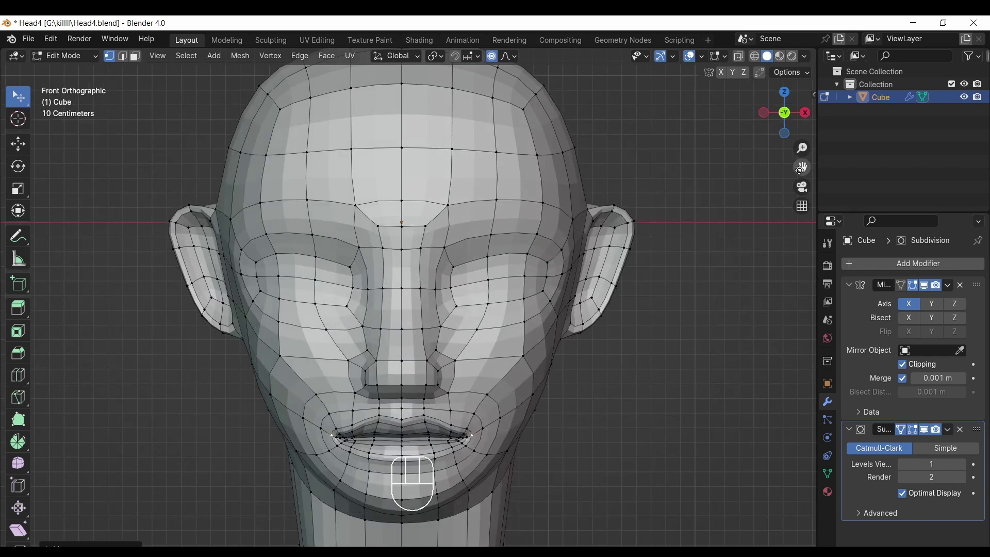
pyautogui.moveTo(801, 168); pyautogui.dragTo(788, 166)
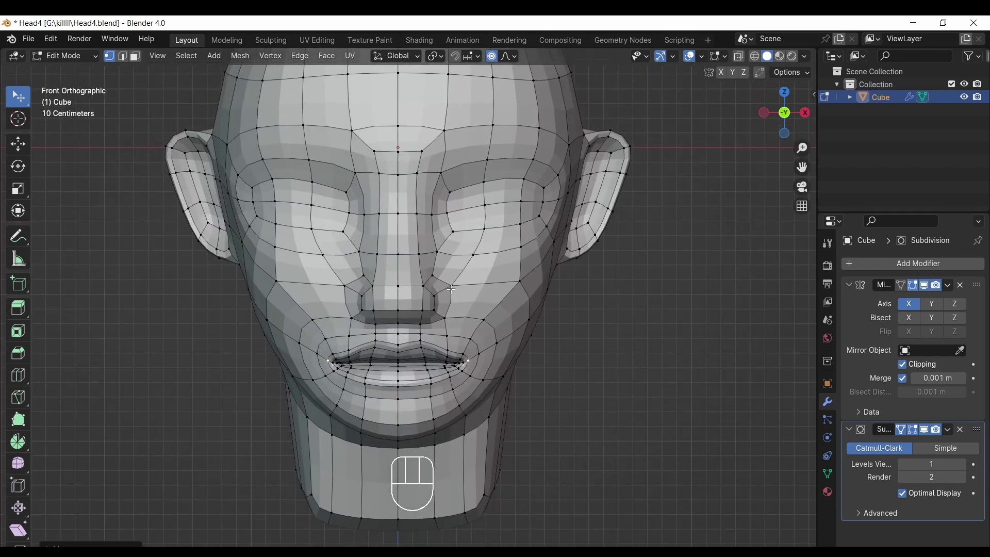
pyautogui.click(690, 55)
pyautogui.click(689, 55)
pyautogui.moveTo(801, 167); pyautogui.dragTo(788, 218)
pyautogui.moveTo(511, 266); pyautogui.dragTo(536, 303)
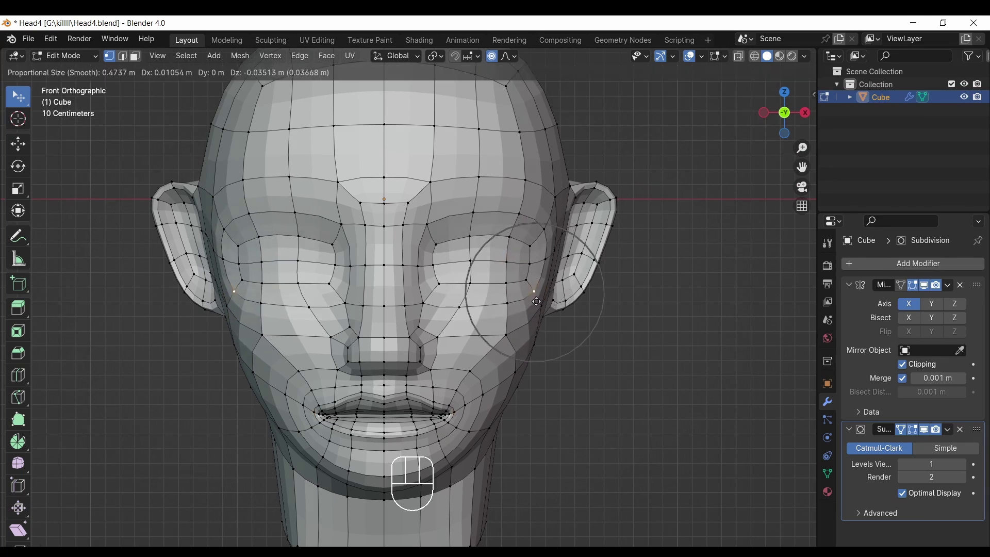
pyautogui.click(536, 302)
# Step: Lower the vertex where the top of the ear meets the side of the head
pyautogui.press('g')
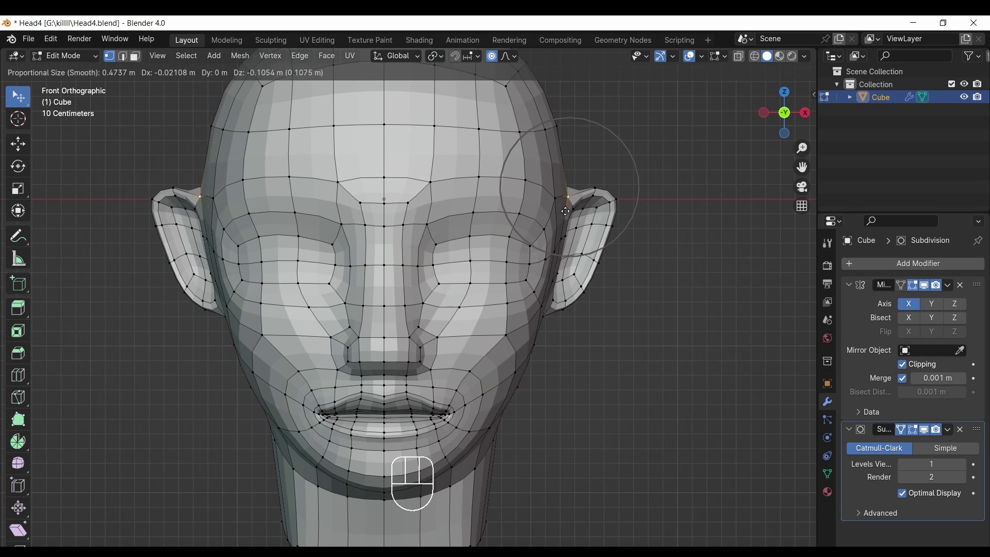
pyautogui.click(565, 218)
pyautogui.press('g')
pyautogui.click(620, 196)
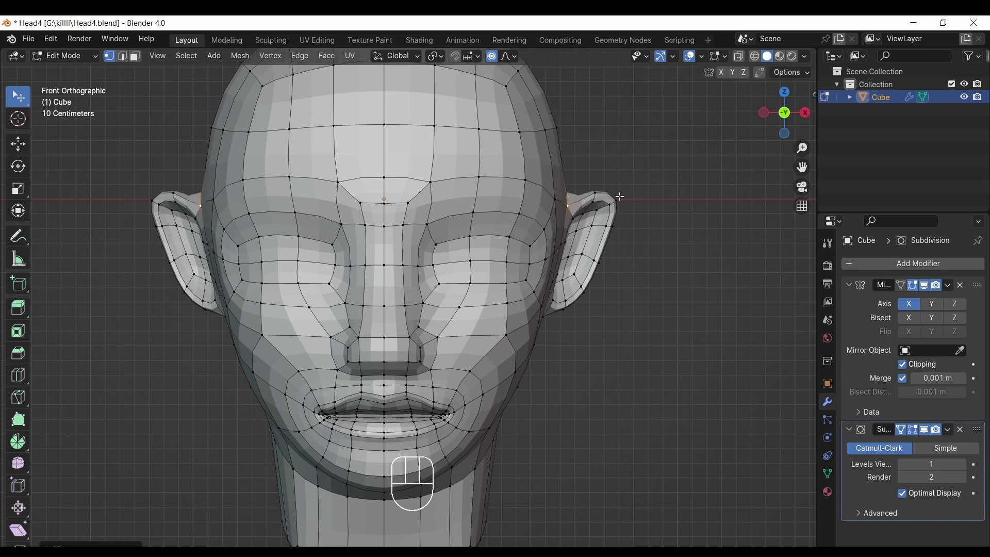
# Step: Lower the vertex where the ear's top meets the head, and move the vertex behind the ear's top about 0.09 m toward the ear and down
pyautogui.press('g')
pyautogui.click(604, 205)
pyautogui.moveTo(604, 205); pyautogui.dragTo(591, 180, button='middle')
pyautogui.click(544, 165)
pyautogui.press('g')
pyautogui.scroll(4, 527, 183)
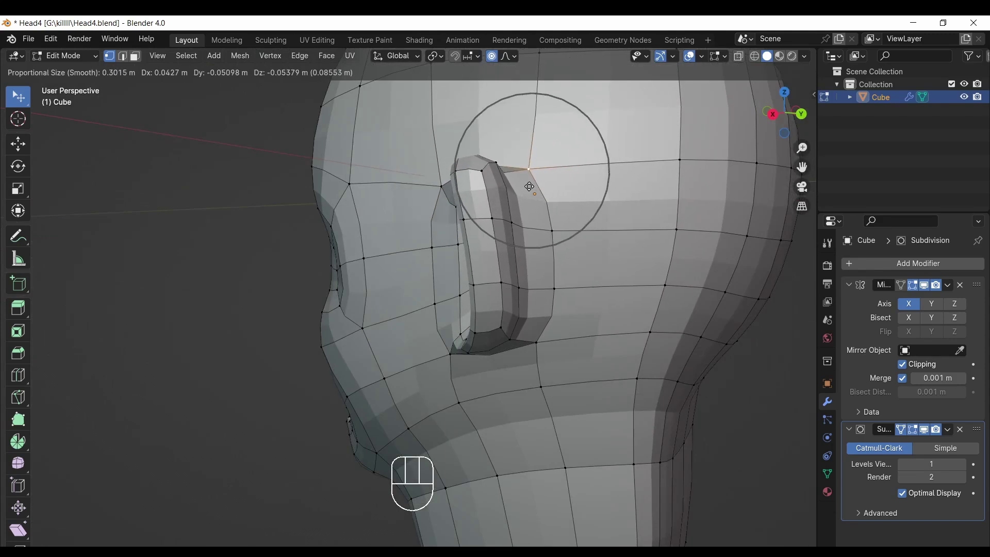
pyautogui.click(527, 185)
# Step: Move the three vertices on the head along the back of the ear slightly forward toward the ear
pyautogui.click(547, 236)
pyautogui.press('g')
pyautogui.click(527, 240)
pyautogui.click(551, 288)
pyautogui.press('g')
pyautogui.click(536, 293)
pyautogui.click(536, 342)
pyautogui.press('g')
pyautogui.click(530, 344)
pyautogui.click(679, 160)
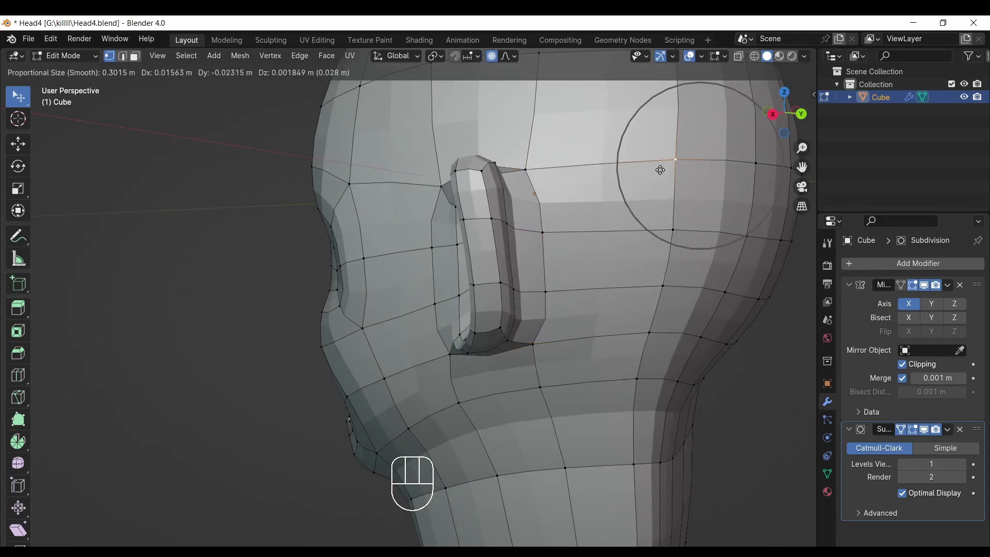
pyautogui.hotkey('ctrl', 'z')
# Step: Raise the vertex where the bottom of the earlobe meets the jaw
pyautogui.scroll(-3, 767, 140)
pyautogui.moveTo(772, 124); pyautogui.dragTo(856, 116)
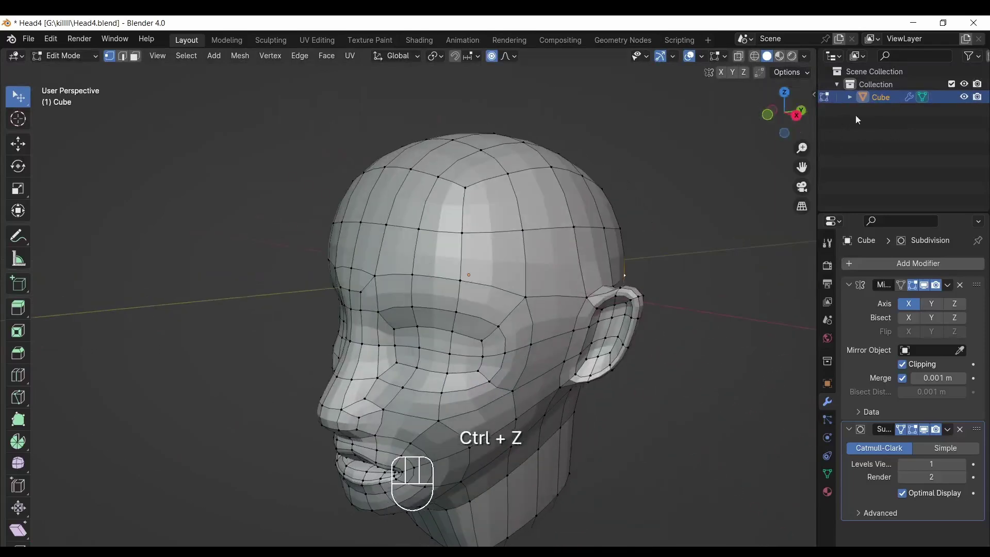
pyautogui.click(771, 127)
pyautogui.moveTo(801, 167); pyautogui.dragTo(748, 95)
pyautogui.moveTo(801, 148); pyautogui.dragTo(753, 113)
pyautogui.click(570, 284)
pyautogui.press('g')
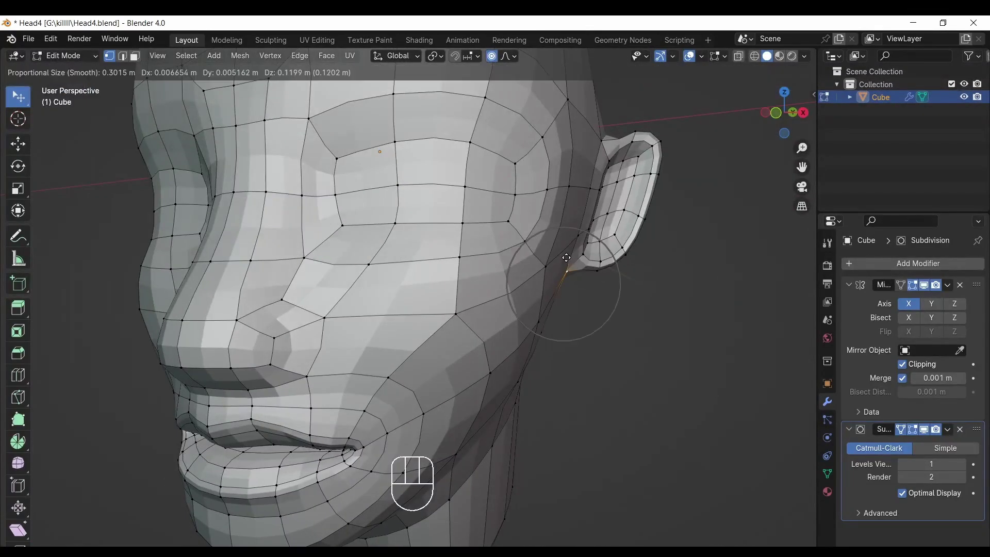
pyautogui.click(597, 270)
# Step: Lower the earlobe's bottom vertex slightly and pull the lower outer ear rim vertex outward
pyautogui.click(597, 272)
pyautogui.press('g')
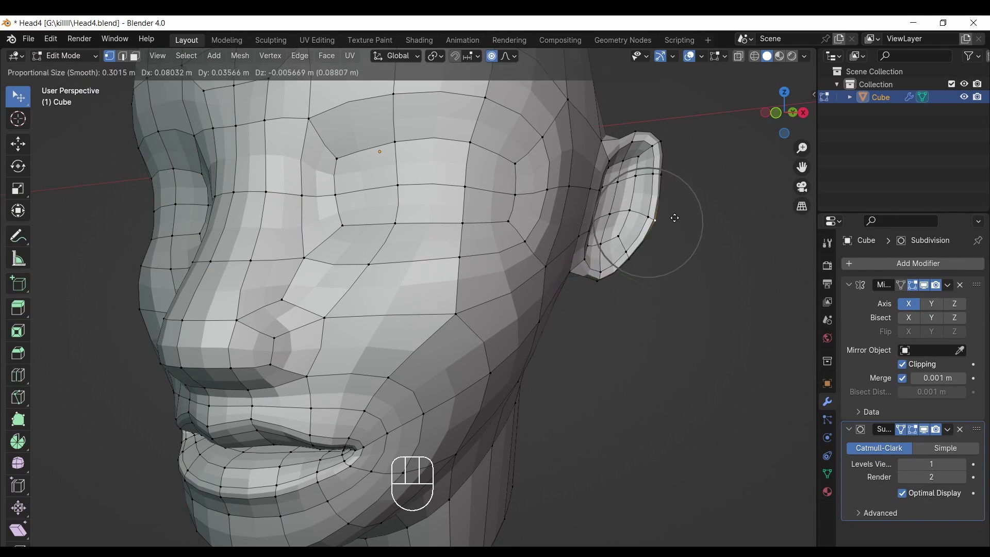
pyautogui.click(668, 211)
# Step: In side view, shift the cheek and jawline vertices between the mouth and ear slightly backward and down
pyautogui.press('KP_1')
pyautogui.click(806, 113)
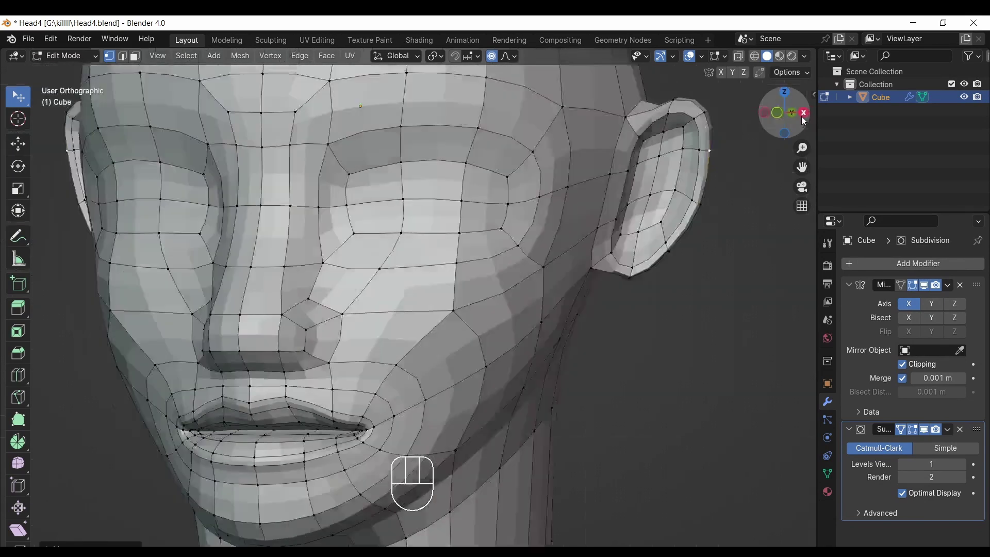
pyautogui.moveTo(486, 356); pyautogui.dragTo(494, 368)
pyautogui.moveTo(396, 369)
pyautogui.mouseDown()
pyautogui.moveTo(386, 380)
pyautogui.moveTo(397, 369)
pyautogui.mouseUp()
pyautogui.moveTo(470, 414); pyautogui.dragTo(476, 424)
pyautogui.moveTo(414, 450); pyautogui.dragTo(426, 460)
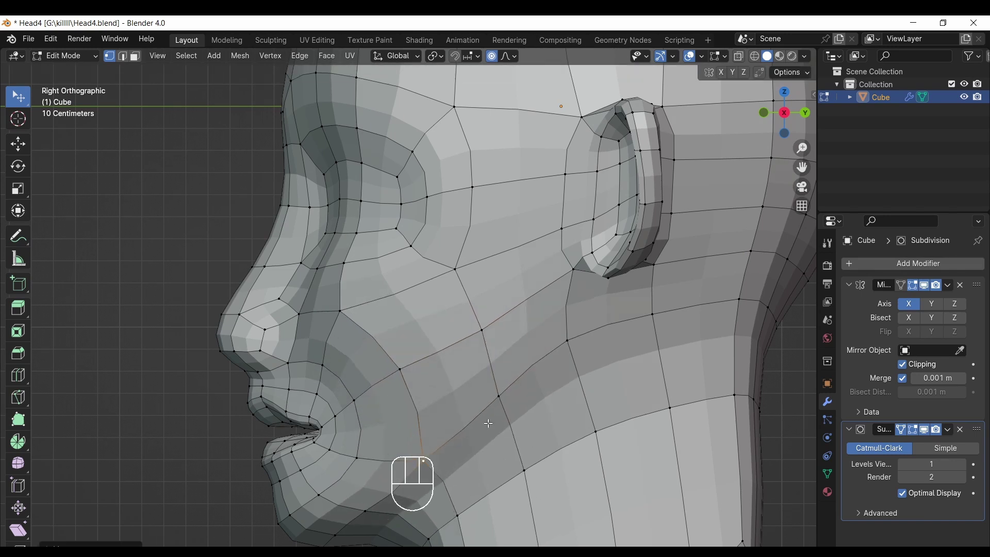
pyautogui.moveTo(505, 402); pyautogui.dragTo(514, 404)
pyautogui.moveTo(431, 466); pyautogui.dragTo(440, 474)
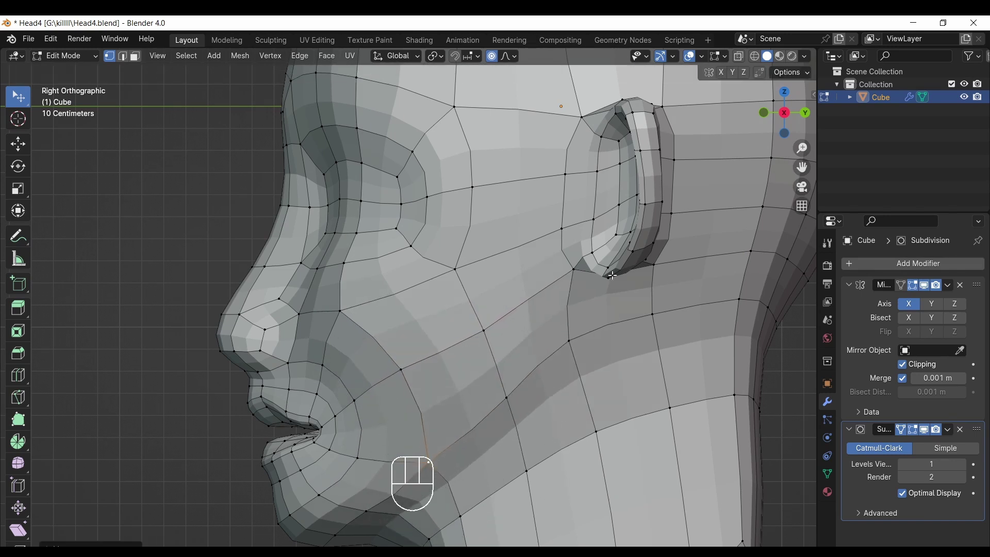
# Step: In side view, lower the jaw vertex beneath the earlobe and the chin's bottom vertex slightly
pyautogui.moveTo(801, 148); pyautogui.dragTo(797, 83)
pyautogui.click(550, 247)
pyautogui.press('g')
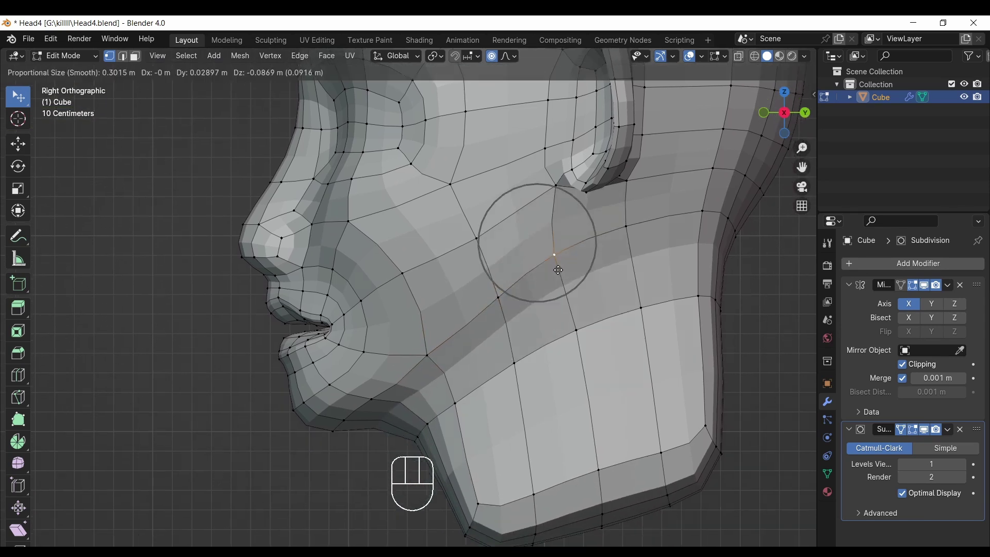
pyautogui.click(562, 258)
pyautogui.press('g')
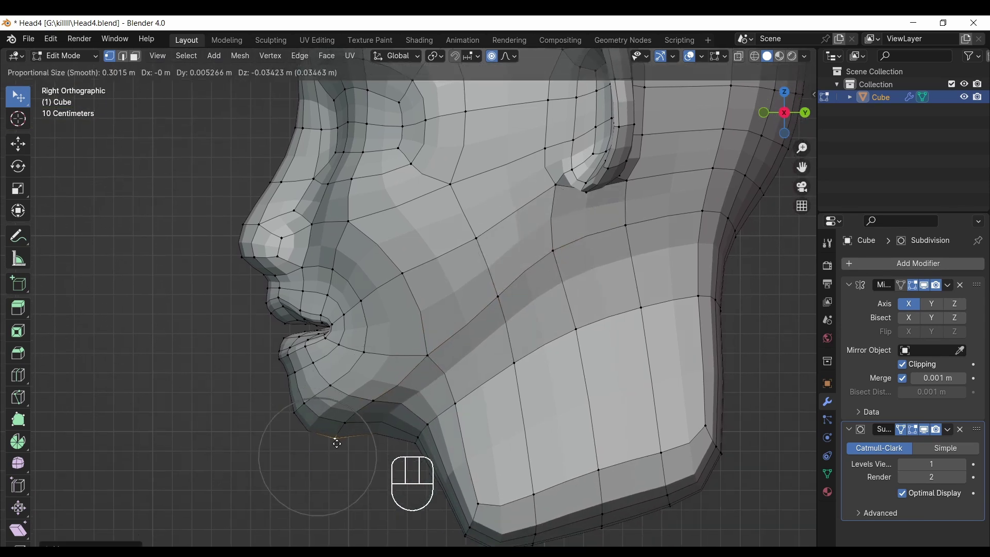
pyautogui.click(355, 448)
# Step: Adjust the jaw vertex beneath the earlobe along its normal with Shrink/Fatten, checking it from several angles
pyautogui.moveTo(783, 124); pyautogui.dragTo(857, 127)
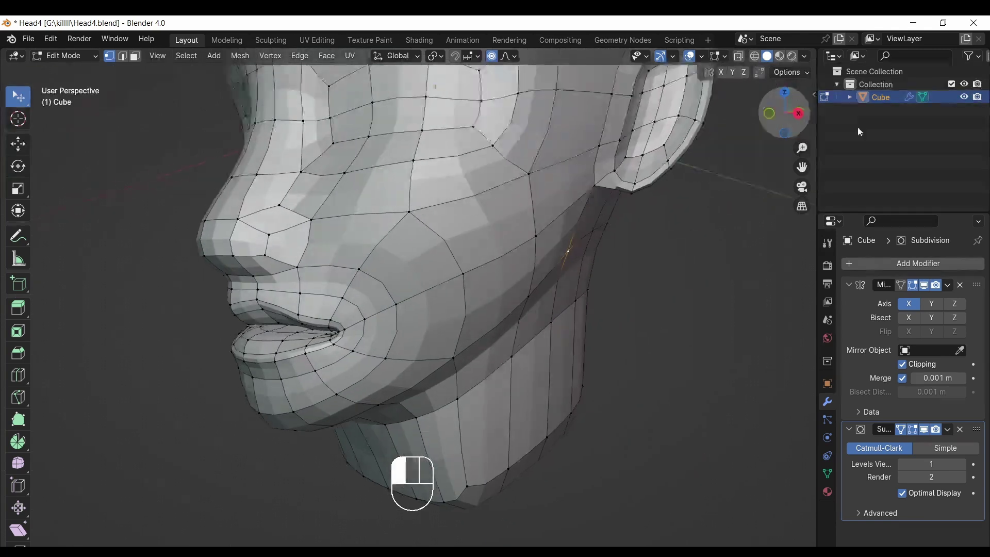
pyautogui.hotkey('alt', 's')
pyautogui.click(761, 116)
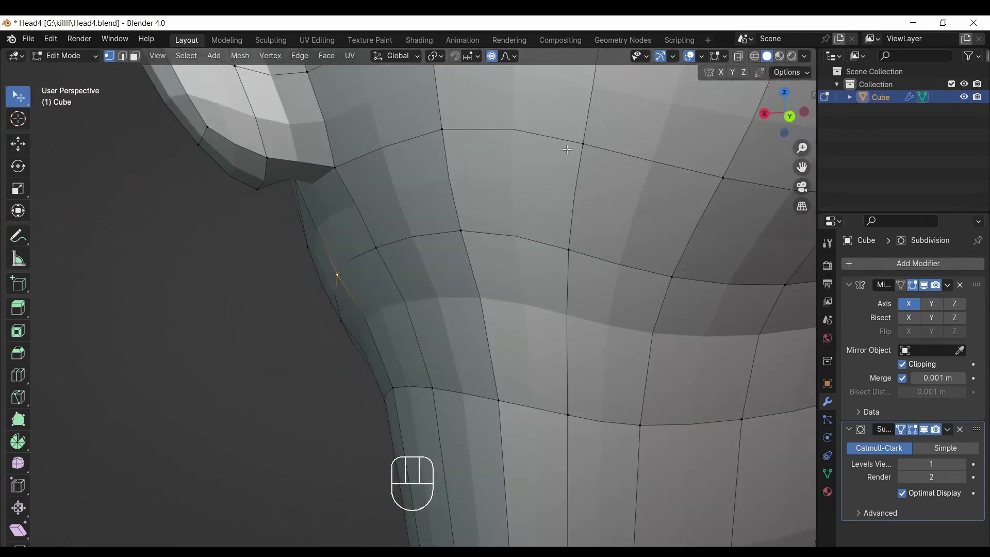
pyautogui.hotkey('alt', 's')
pyautogui.press('Return')
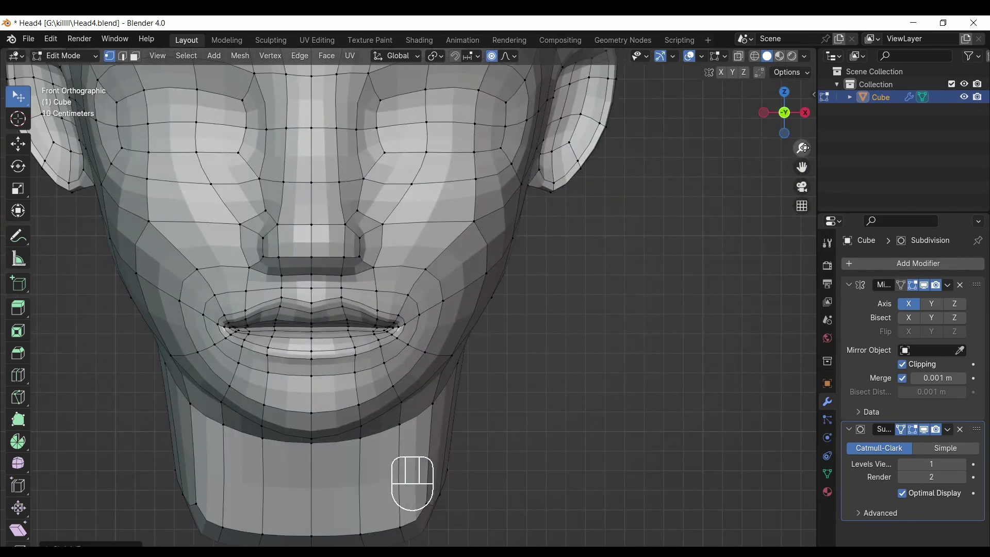
# Step: In front view, move the vertex beneath the nostril about 0.07 m inward and the vertex beside the nostril slightly inward
pyautogui.moveTo(802, 148); pyautogui.dragTo(801, 172)
pyautogui.moveTo(800, 164); pyautogui.dragTo(840, 236)
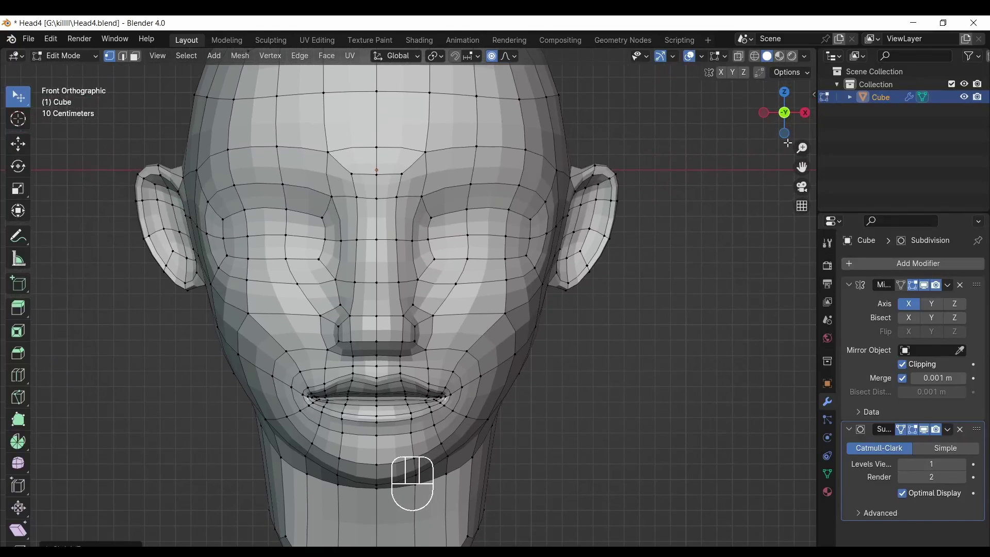
pyautogui.moveTo(801, 167); pyautogui.dragTo(814, 70)
pyautogui.moveTo(801, 148); pyautogui.dragTo(801, 113)
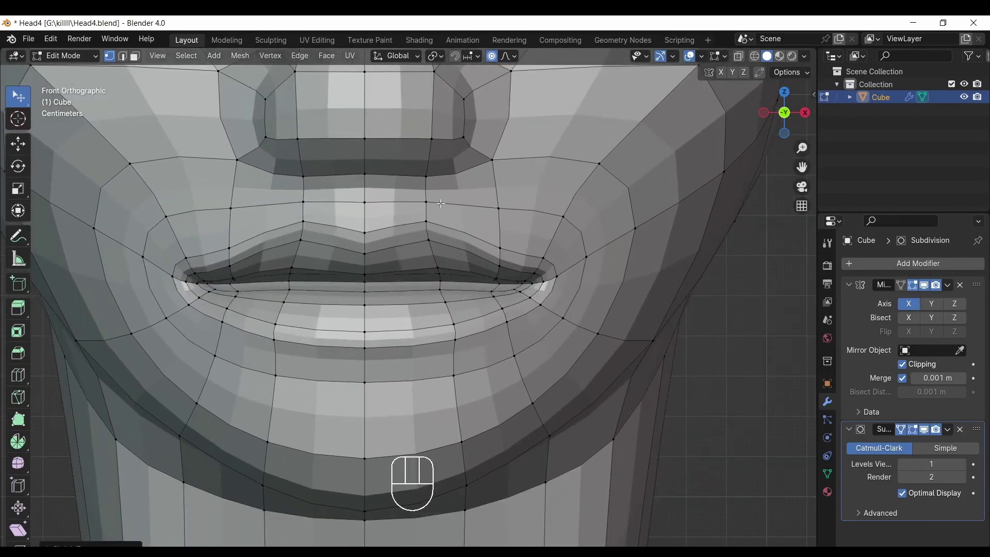
pyautogui.moveTo(801, 148); pyautogui.dragTo(802, 173)
pyautogui.moveTo(802, 167); pyautogui.dragTo(814, 266)
pyautogui.moveTo(475, 300); pyautogui.dragTo(398, 289)
pyautogui.scroll(7, 433, 278)
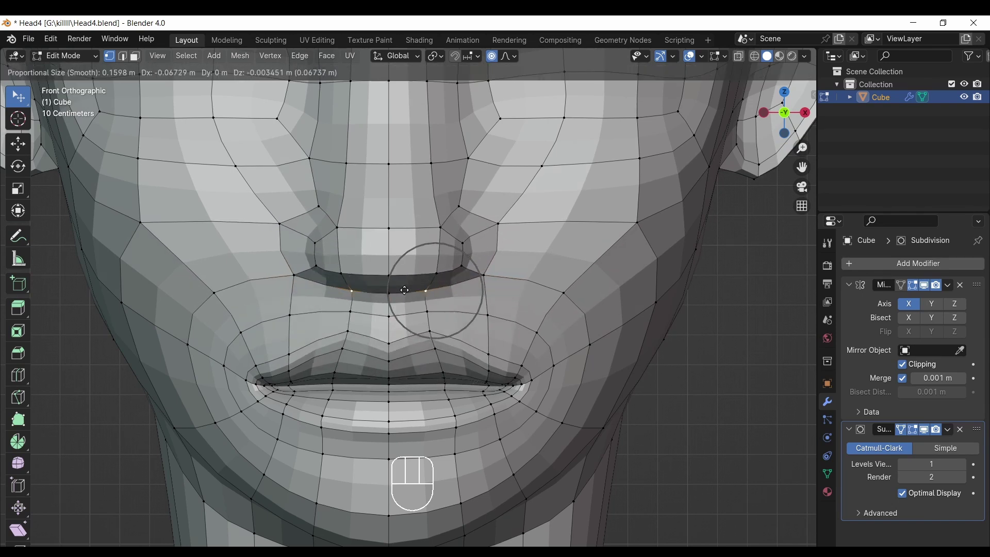
pyautogui.moveTo(405, 290); pyautogui.dragTo(405, 290)
pyautogui.moveTo(490, 224); pyautogui.dragTo(484, 225)
pyautogui.scroll(-3, 740, 179)
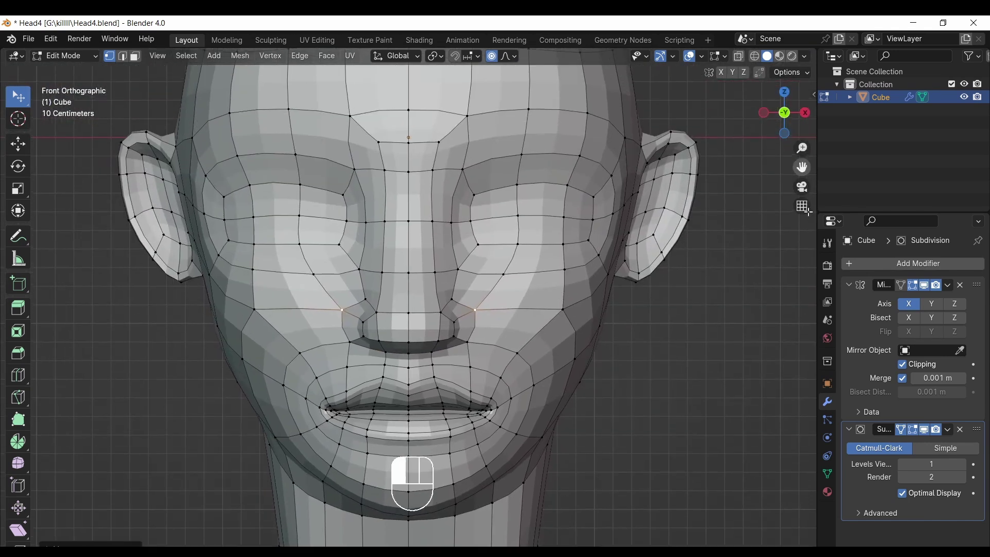
# Step: Move the vertex above the inner end of the eyebrow slightly outward
pyautogui.click(467, 115)
pyautogui.press('g')
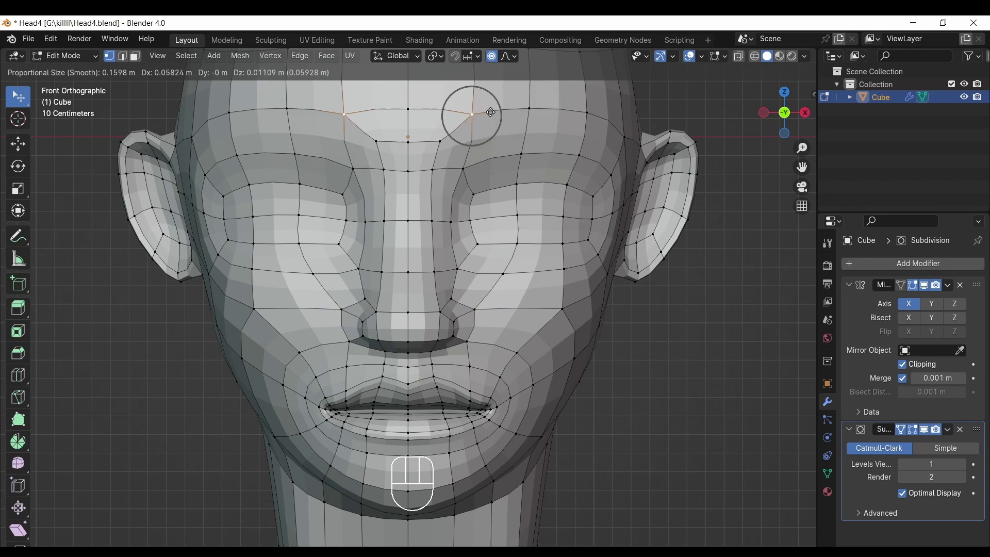
pyautogui.click(484, 114)
# Step: Raise the lower jaw vertex beside the chin about 0.06 m and slightly inward
pyautogui.moveTo(801, 149); pyautogui.dragTo(790, 243)
pyautogui.click(457, 405)
pyautogui.press('g')
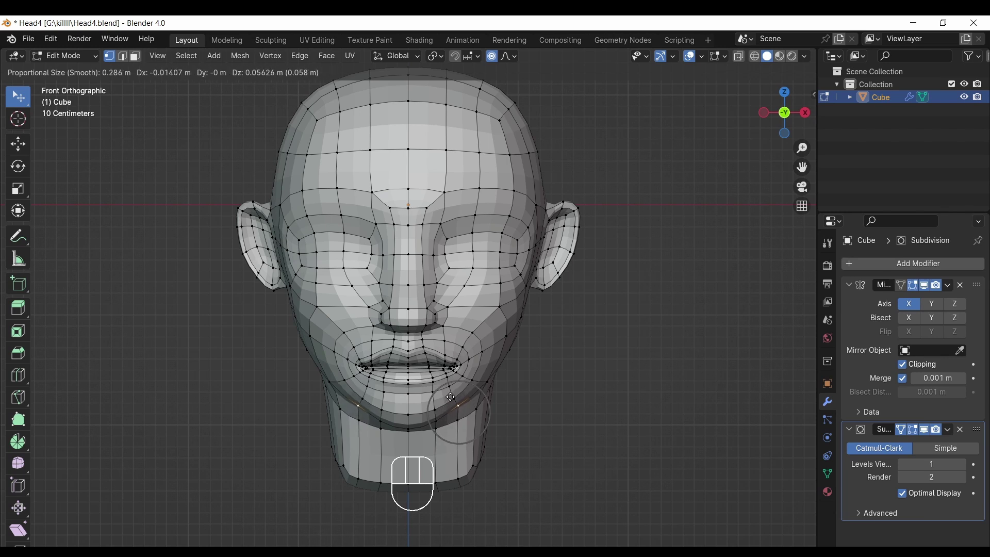
pyautogui.click(449, 396)
# Step: In side view, move the crease vertex beneath the lower lip about 0.04 m backward and adjust the neighbouring vertex below the mouth
pyautogui.click(804, 113)
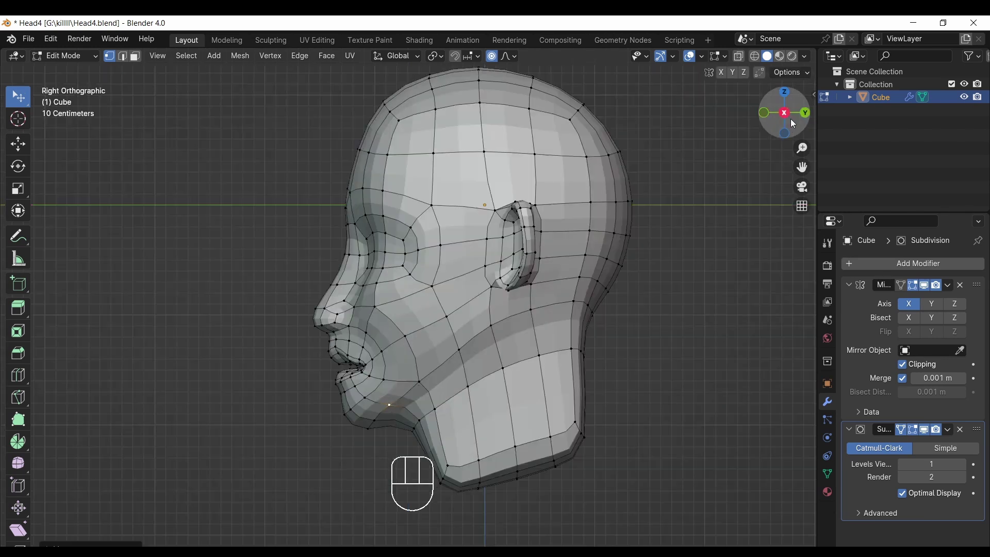
pyautogui.click(765, 114)
pyautogui.moveTo(766, 115); pyautogui.dragTo(677, 116)
pyautogui.click(795, 113)
pyautogui.moveTo(802, 167); pyautogui.dragTo(843, 82)
pyautogui.moveTo(801, 148); pyautogui.dragTo(802, 124)
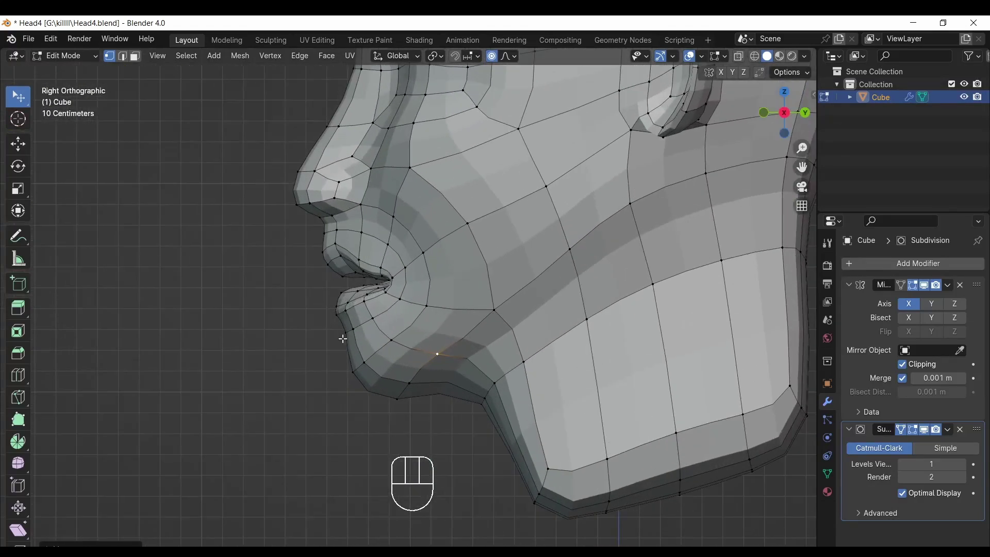
pyautogui.click(343, 338)
pyautogui.press('g')
pyautogui.scroll(7, 360, 341)
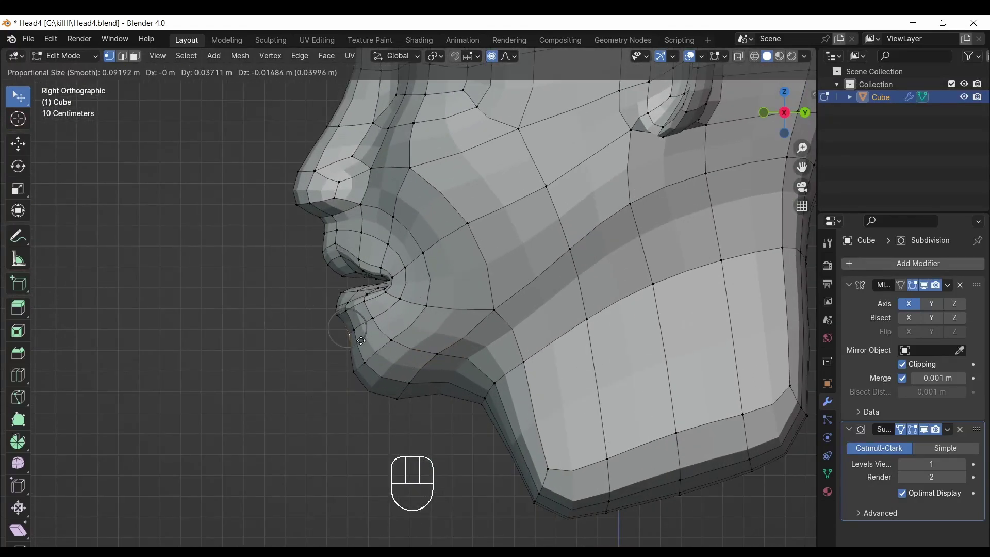
pyautogui.moveTo(360, 340); pyautogui.dragTo(403, 308)
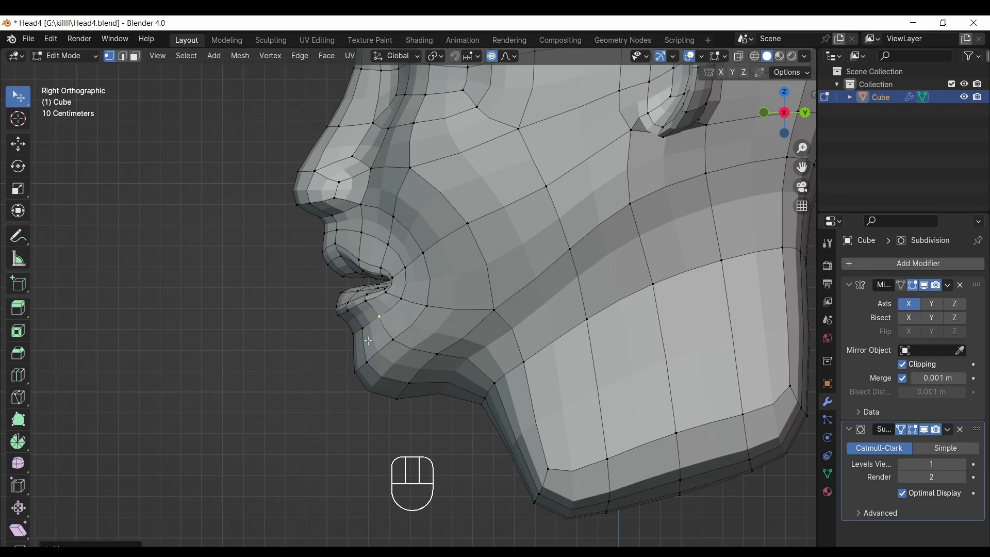
# Step: Shape the chin's profile by moving its front vertex about 0.03 m forward, its bottom vertex forward and the jaw vertex slightly down
pyautogui.moveTo(345, 368); pyautogui.dragTo(342, 357)
pyautogui.moveTo(409, 303); pyautogui.dragTo(415, 301)
pyautogui.moveTo(401, 351); pyautogui.dragTo(345, 371)
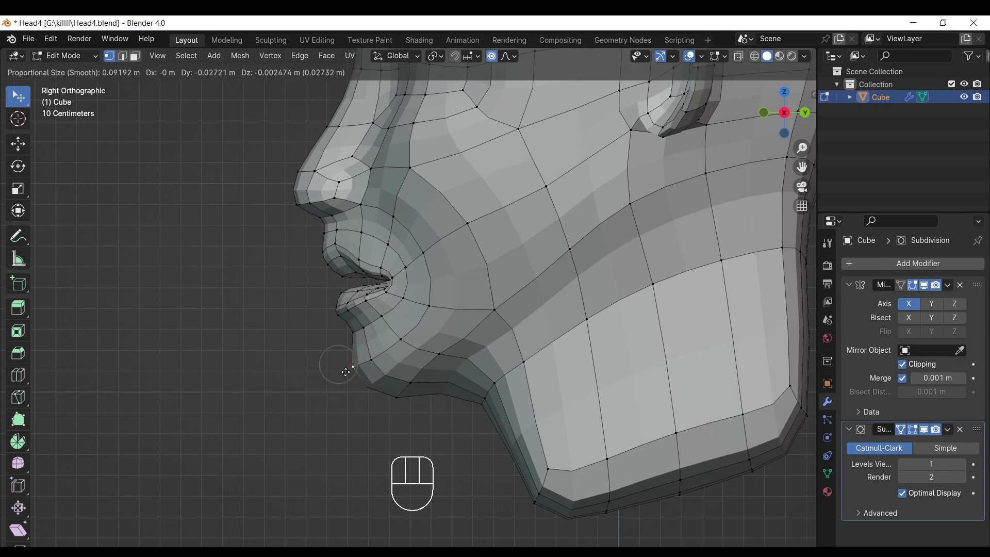
pyautogui.moveTo(390, 397); pyautogui.dragTo(366, 401)
pyautogui.moveTo(442, 363); pyautogui.dragTo(444, 367)
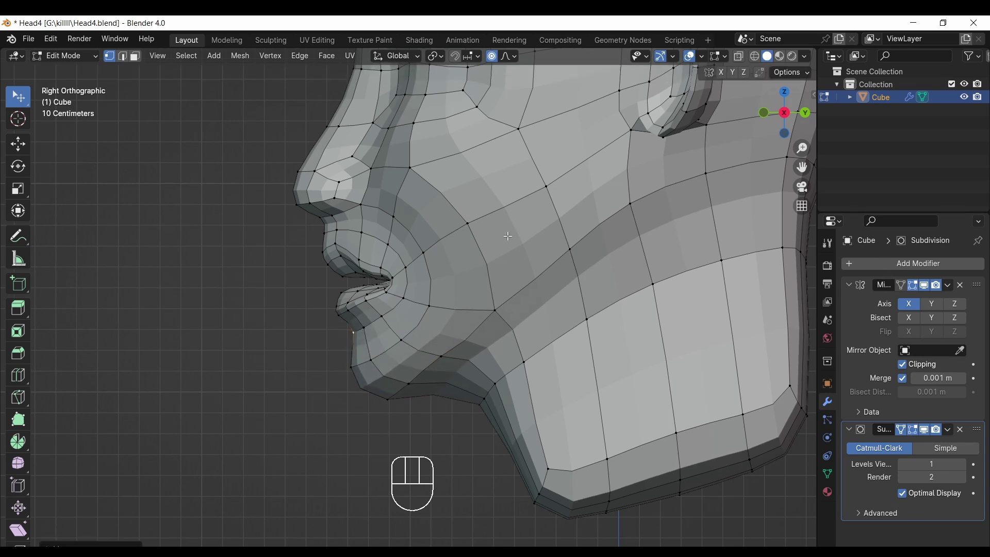
# Step: Adjust the upper lip's centre in side view and reposition the vertex beside the centre on its lower edge
pyautogui.moveTo(325, 234); pyautogui.dragTo(352, 280)
pyautogui.click(321, 255)
pyautogui.click(764, 113)
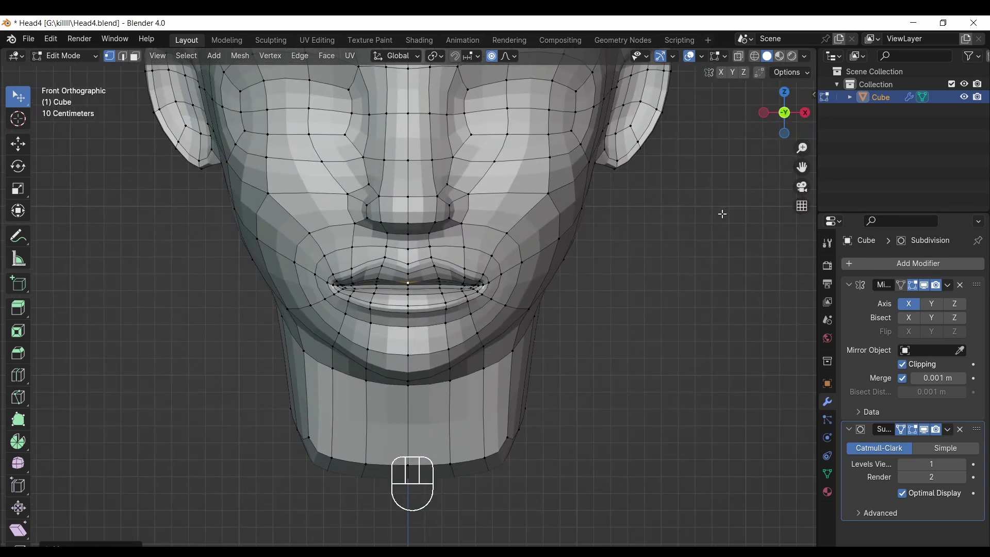
pyautogui.moveTo(802, 167); pyautogui.dragTo(745, 85)
pyautogui.press('s')
pyautogui.click(489, 370)
pyautogui.press('g')
pyautogui.click(446, 284)
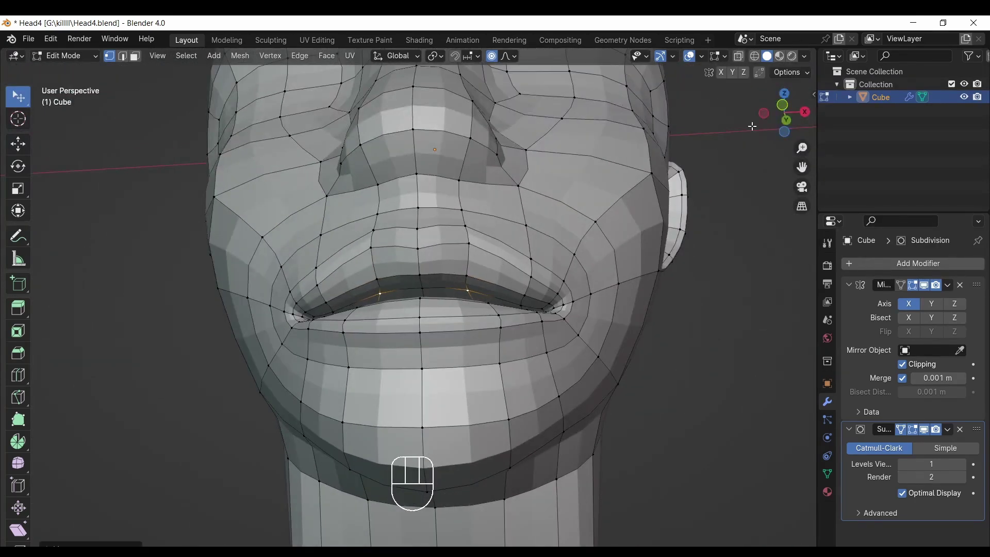
# Step: In front view, nudge the lower lip vertex beside the centre slightly inward and down
pyautogui.click(785, 120)
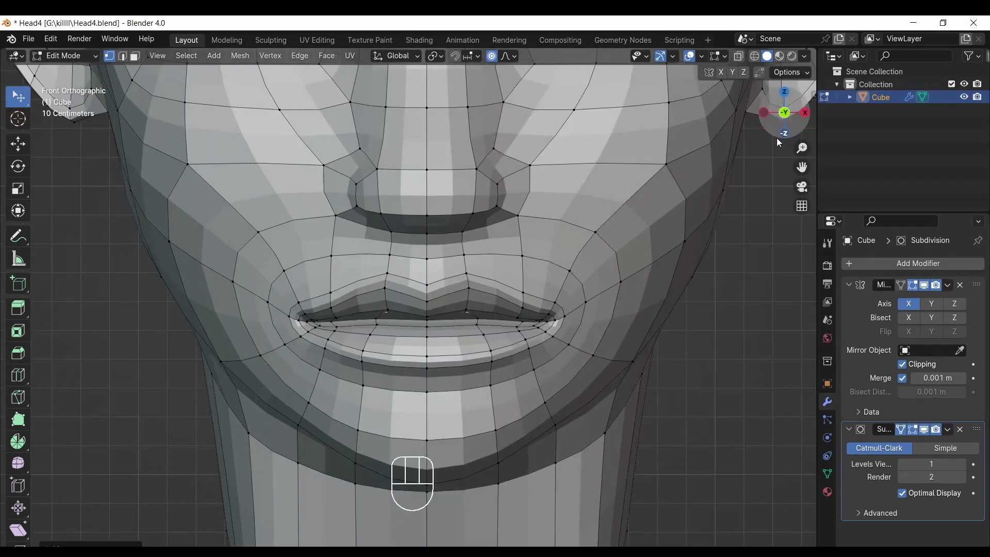
pyautogui.click(475, 318)
pyautogui.moveTo(491, 351)
pyautogui.mouseDown()
pyautogui.moveTo(468, 351)
pyautogui.moveTo(483, 356)
pyautogui.mouseUp()
# Step: Hide the overlays, examine the head from the front and around the side, and restore the overlays
pyautogui.moveTo(797, 149); pyautogui.dragTo(696, 268)
pyautogui.click(689, 56)
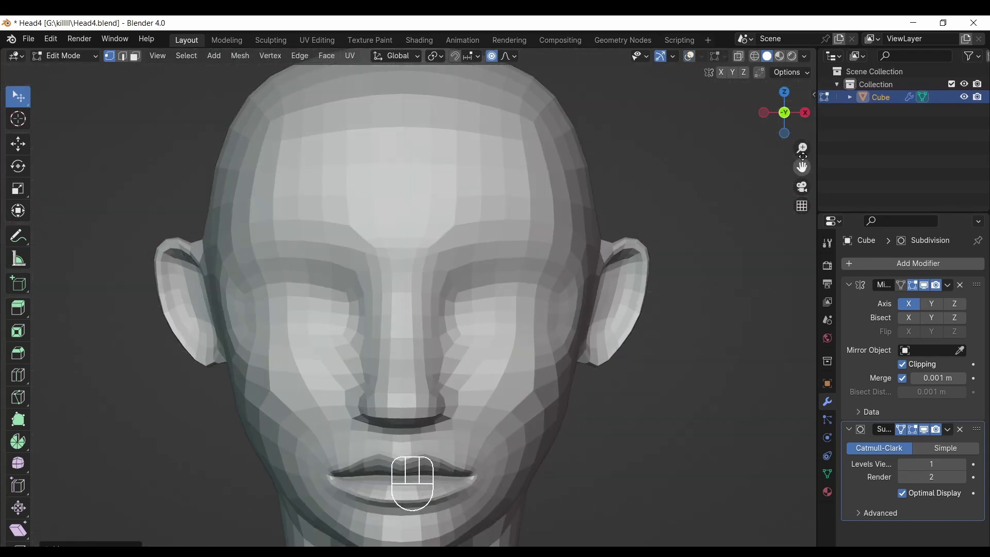
pyautogui.moveTo(786, 116); pyautogui.dragTo(679, 121)
pyautogui.click(689, 56)
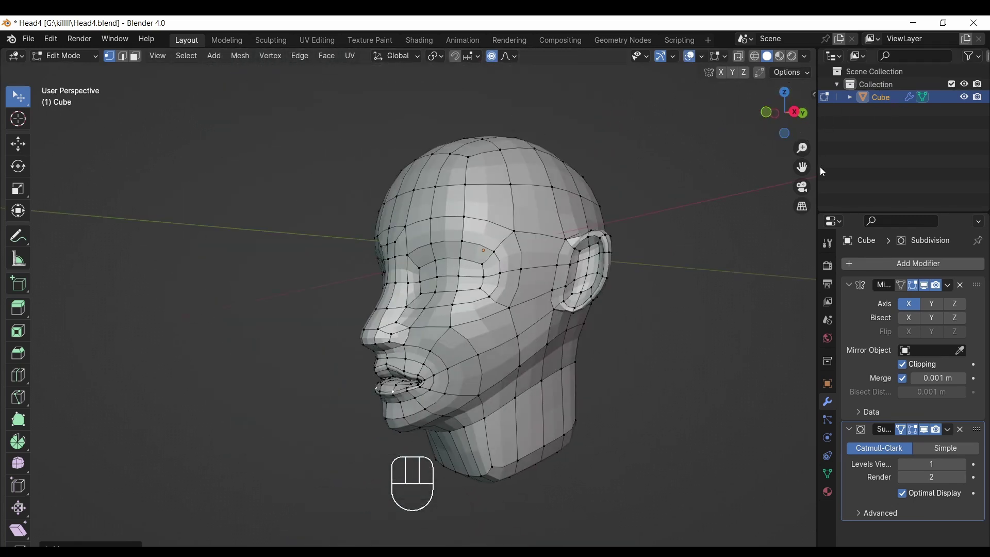
# Step: Select the edge loop around the top of the neck beneath the jaw and scale it down to about 0.65
pyautogui.moveTo(801, 167); pyautogui.dragTo(732, 114)
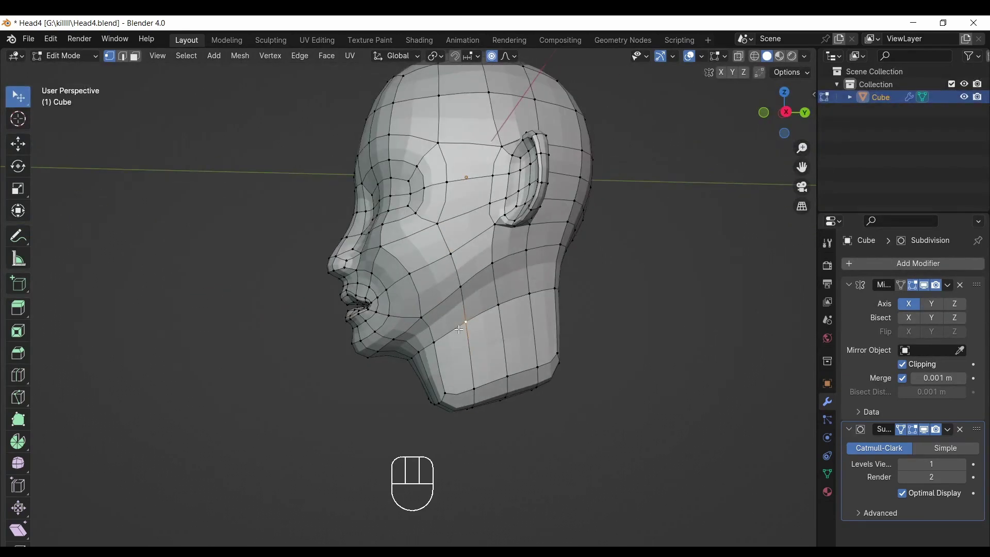
pyautogui.press('s')
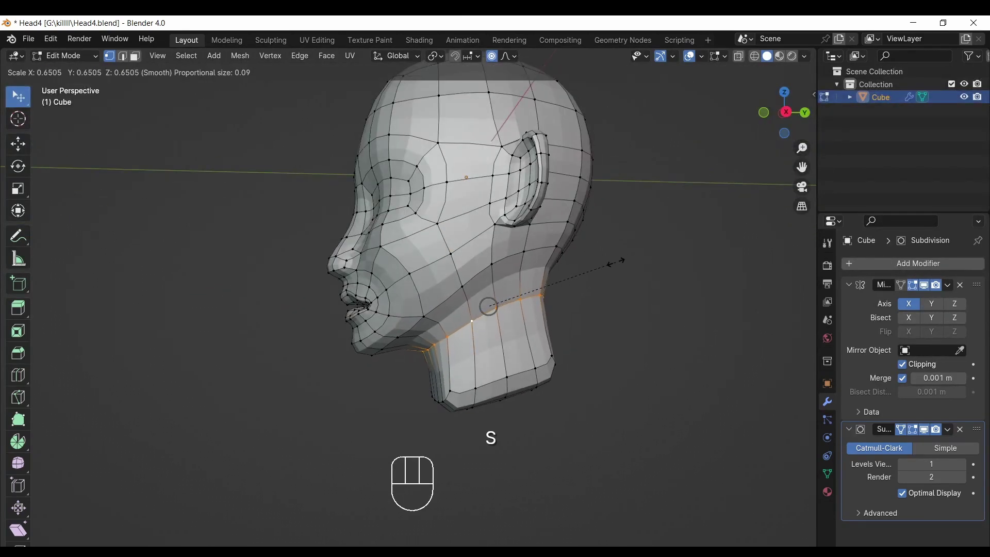
pyautogui.click(616, 263)
# Step: In side view, select the whole neck below the jaw and shrink it along its normals by about 0.056 m
pyautogui.press('ctrl+KP_3')
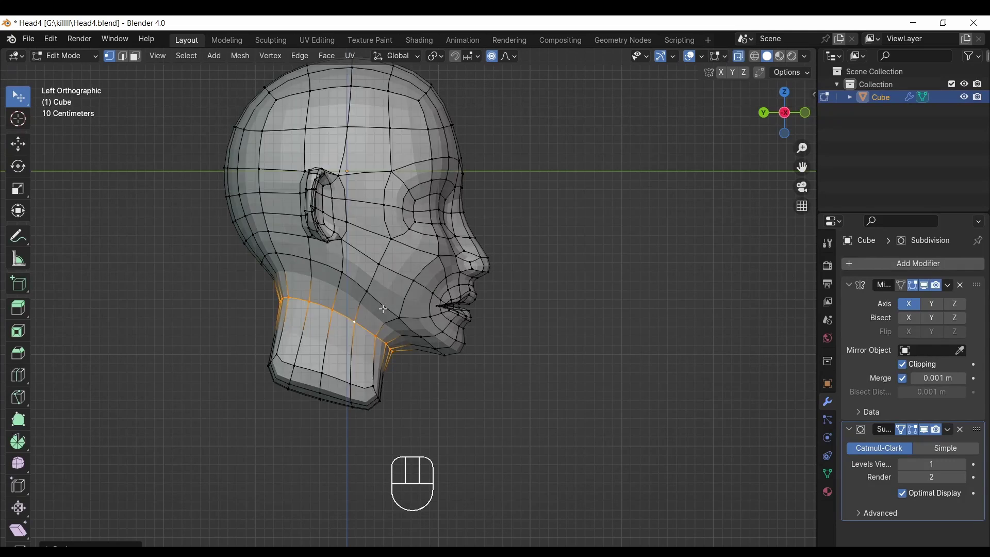
pyautogui.moveTo(244, 340); pyautogui.dragTo(416, 403)
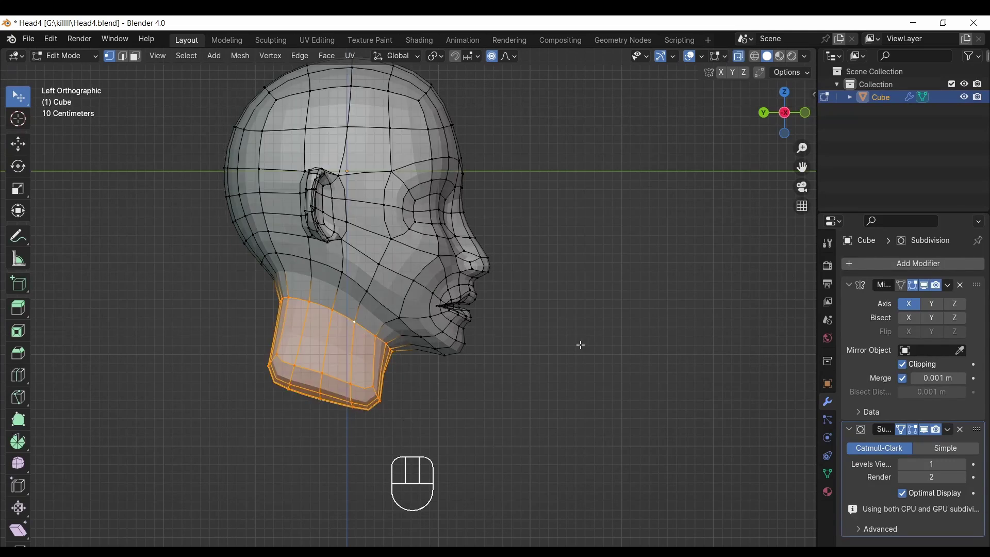
pyautogui.hotkey('alt', 's')
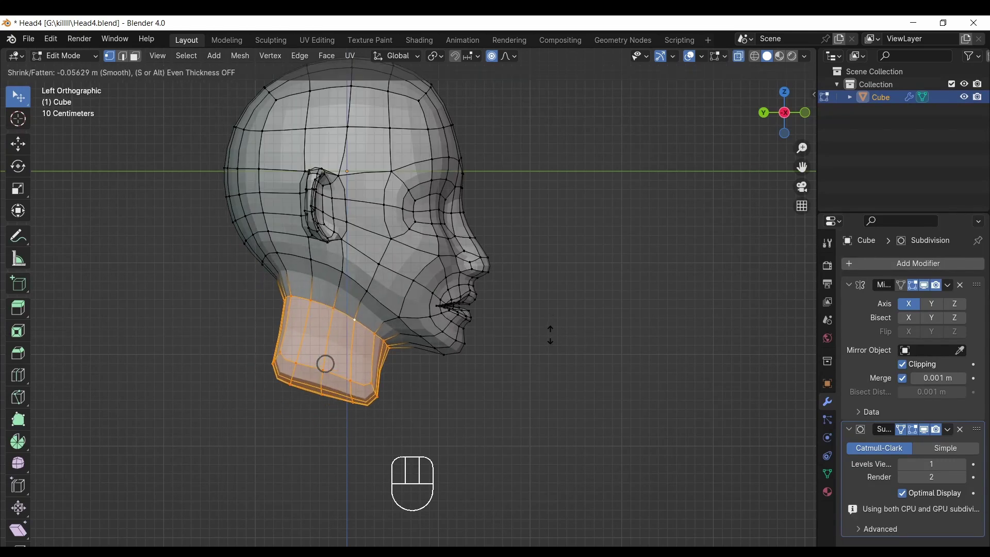
pyautogui.click(550, 336)
pyautogui.click(805, 112)
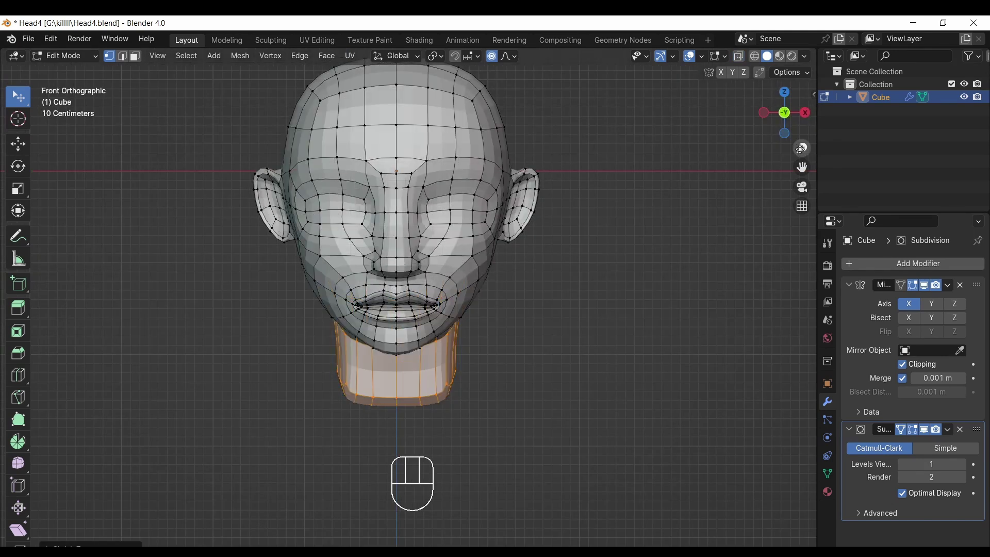
# Step: Examine the slimmed neck and face from the front and at an angle, briefly with the overlays hidden
pyautogui.moveTo(784, 116); pyautogui.dragTo(654, 107)
pyautogui.click(764, 113)
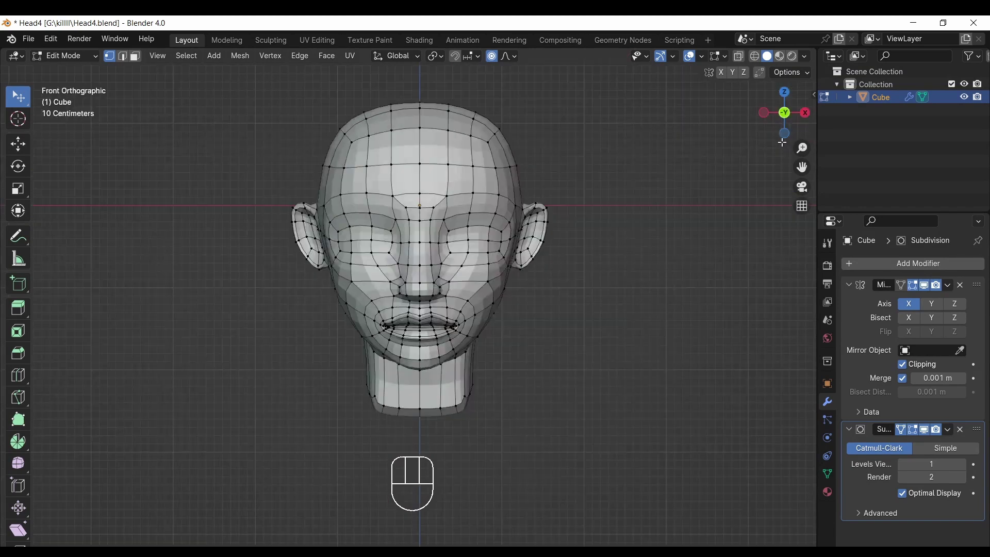
pyautogui.moveTo(801, 167)
pyautogui.mouseDown()
pyautogui.moveTo(807, 178)
pyautogui.moveTo(802, 136)
pyautogui.moveTo(782, 167)
pyautogui.moveTo(802, 153)
pyautogui.mouseUp()
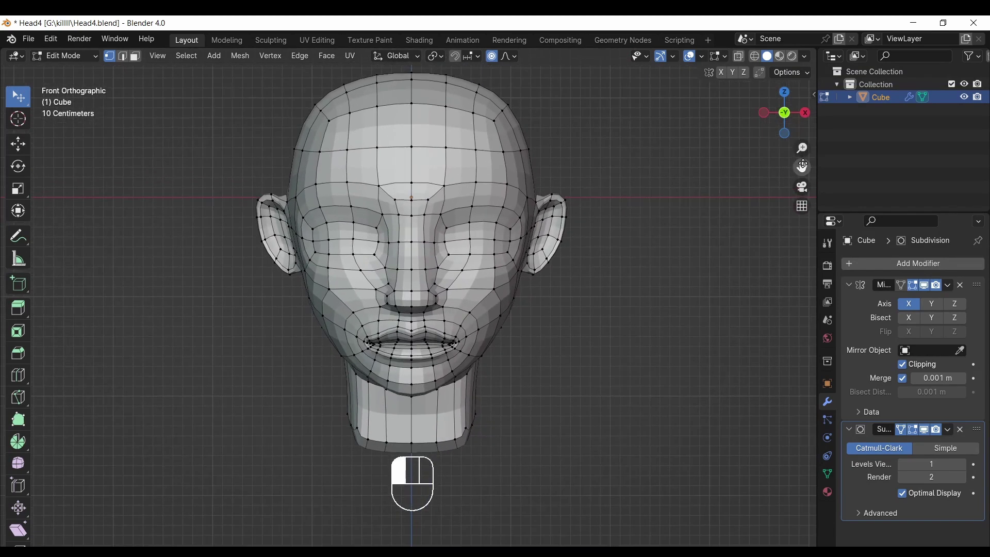
pyautogui.click(122, 55)
pyautogui.moveTo(778, 120); pyautogui.dragTo(754, 117)
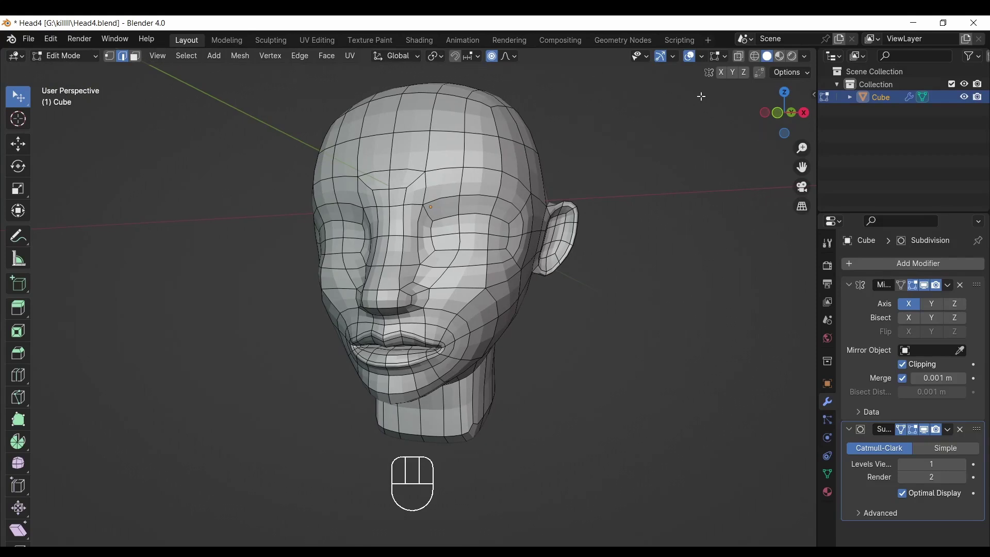
pyautogui.click(689, 56)
pyautogui.click(775, 112)
pyautogui.moveTo(802, 148); pyautogui.dragTo(773, 128)
pyautogui.click(687, 57)
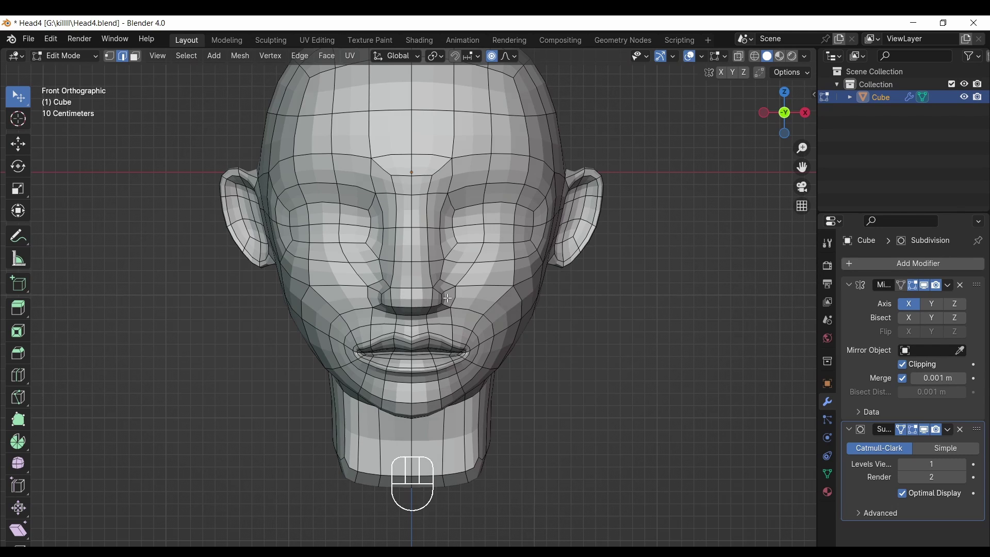
# Step: In front view, select the vertex at the mouth corner and move it inward with proportional editing to narrow the lips
pyautogui.click(110, 55)
pyautogui.moveTo(802, 167); pyautogui.dragTo(798, 108)
pyautogui.moveTo(802, 148); pyautogui.dragTo(799, 129)
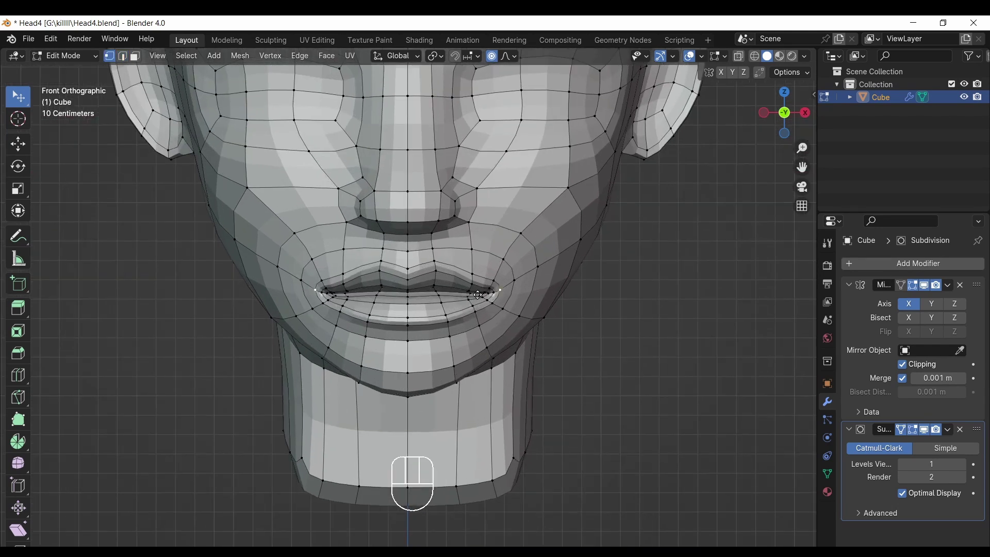
pyautogui.press('g')
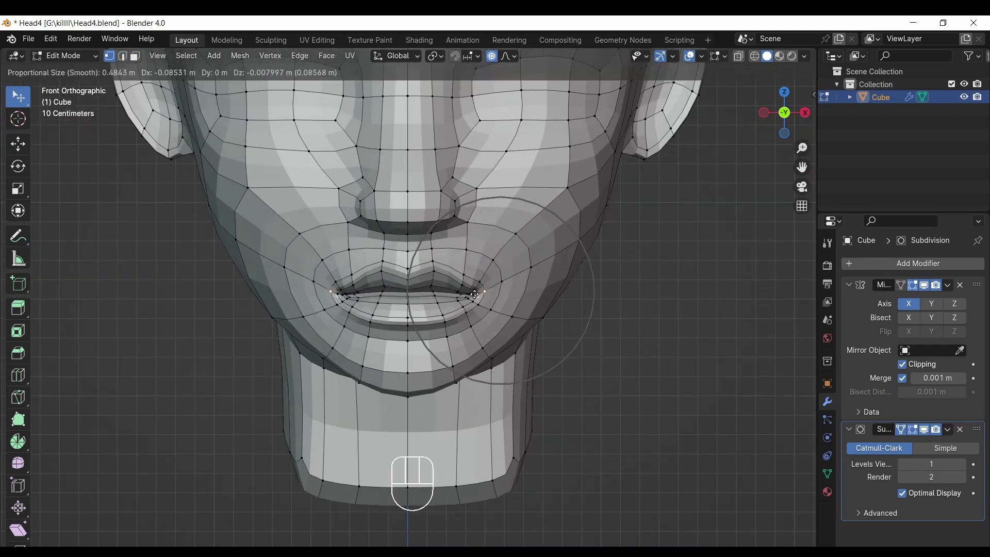
pyautogui.click(477, 294)
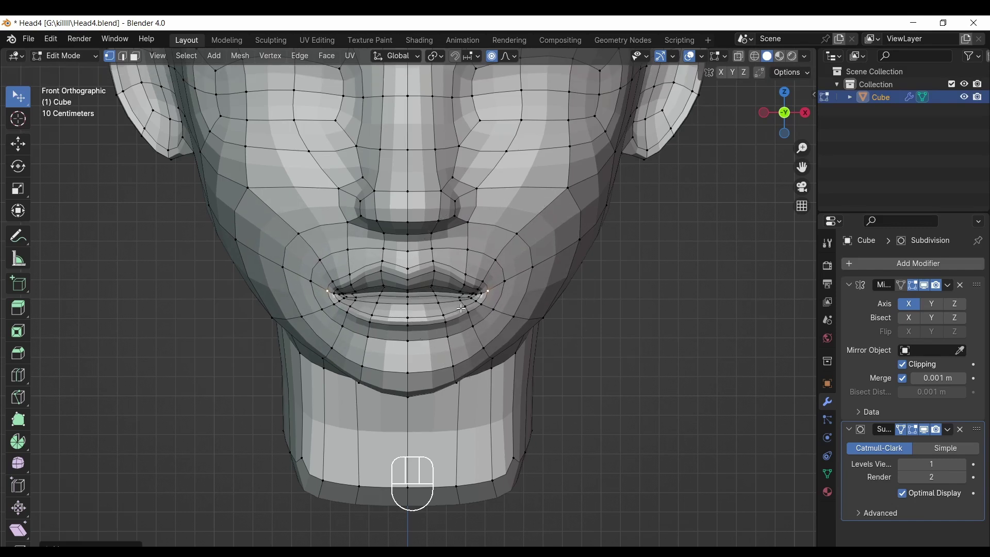
# Step: Nudge the lower lip vertex beside the centre slightly inward and open the proportional editing falloff options
pyautogui.click(442, 317)
pyautogui.press('g')
pyautogui.click(435, 319)
pyautogui.click(510, 55)
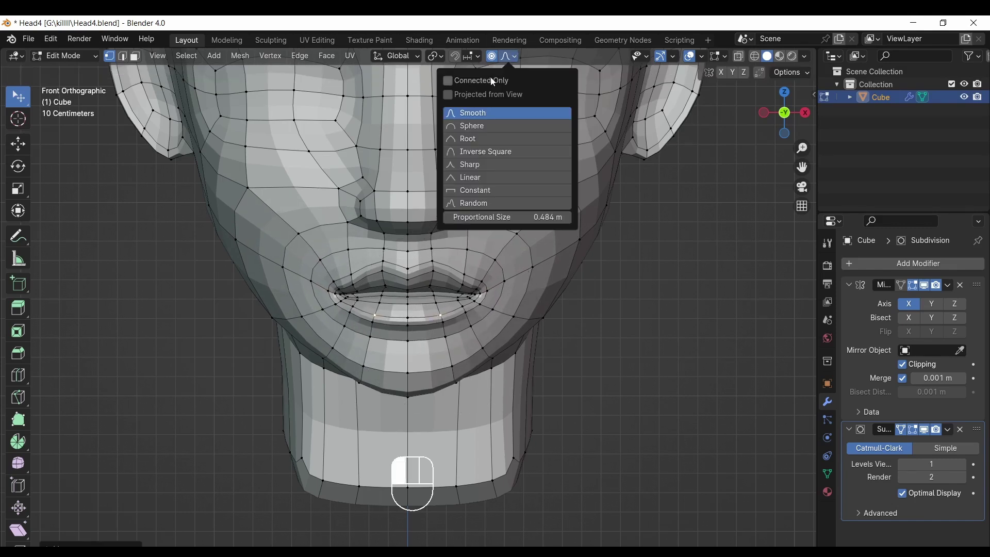
# Step: Examine the whole head and the narrowed mouth from the front and at a slight angle with the overlays hidden
pyautogui.scroll(-6, 800, 125)
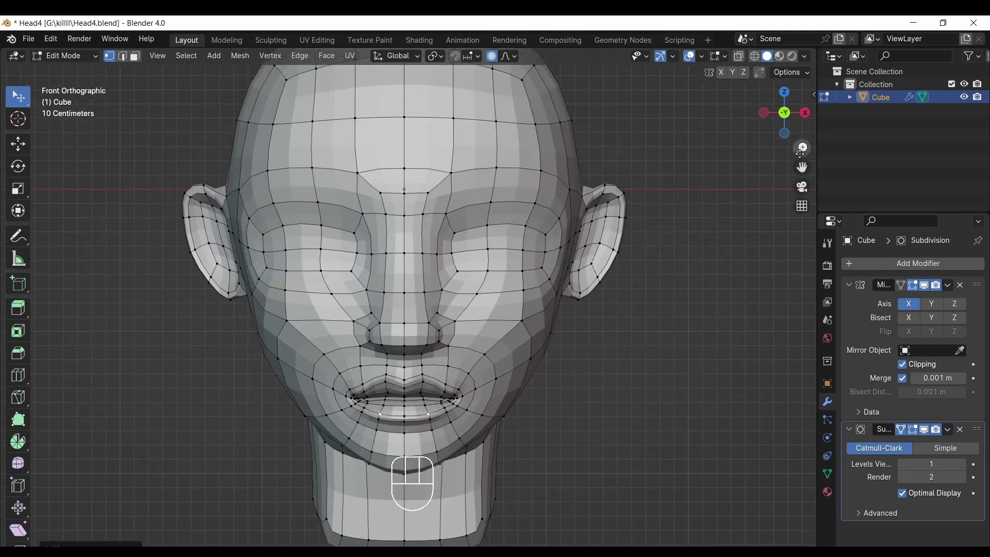
pyautogui.click(689, 56)
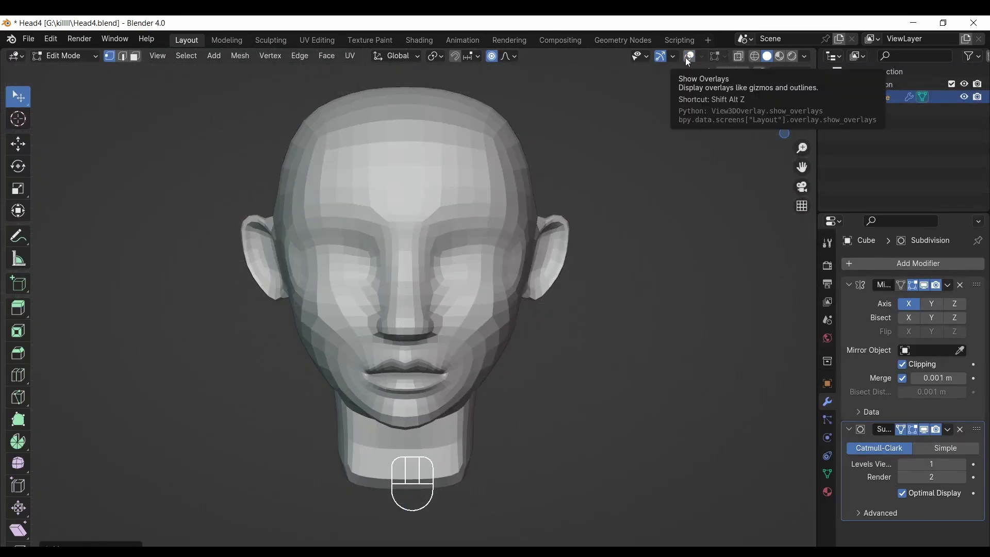
pyautogui.click(689, 55)
pyautogui.moveTo(781, 114)
pyautogui.mouseDown()
pyautogui.moveTo(704, 125)
pyautogui.moveTo(740, 123)
pyautogui.moveTo(775, 139)
pyautogui.moveTo(725, 114)
pyautogui.moveTo(842, 102)
pyautogui.moveTo(780, 106)
pyautogui.moveTo(787, 112)
pyautogui.mouseUp()
pyautogui.click(688, 56)
pyautogui.click(787, 117)
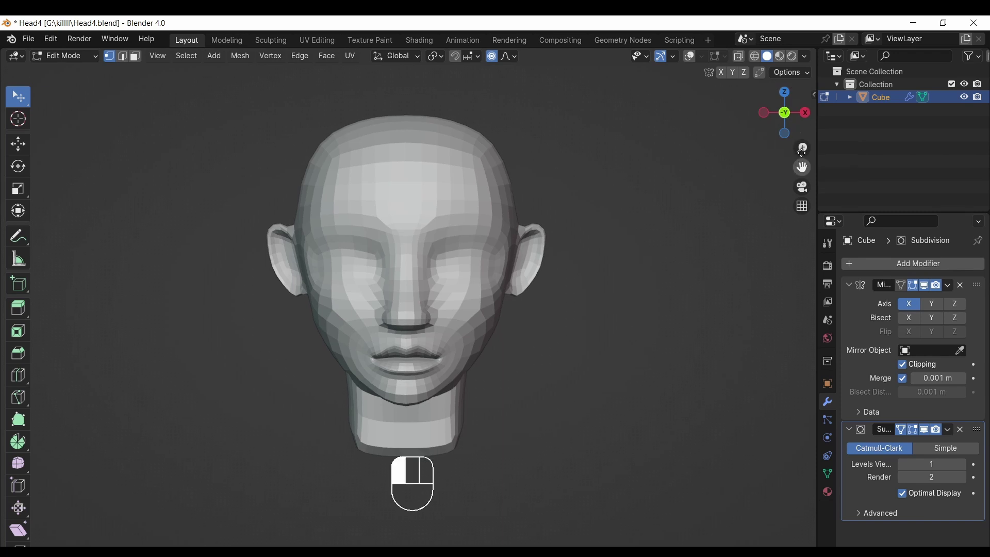
pyautogui.moveTo(801, 150); pyautogui.dragTo(802, 123)
# Step: With the overlays hidden in front view, reposition the mouth corner vertex, widening the lips slightly
pyautogui.hotkey('shift', 'alt', 'z')
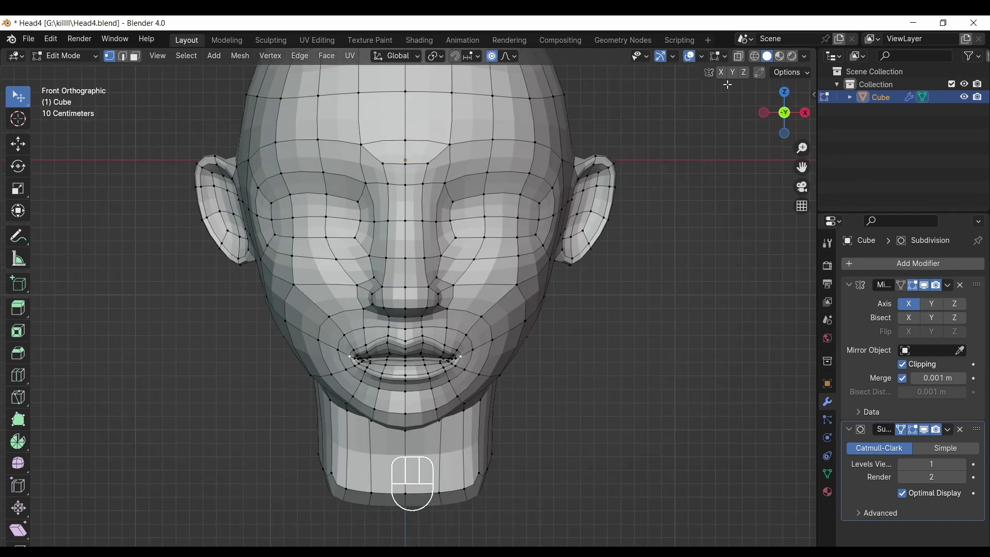
pyautogui.hotkey('shift', 'alt', 'z')
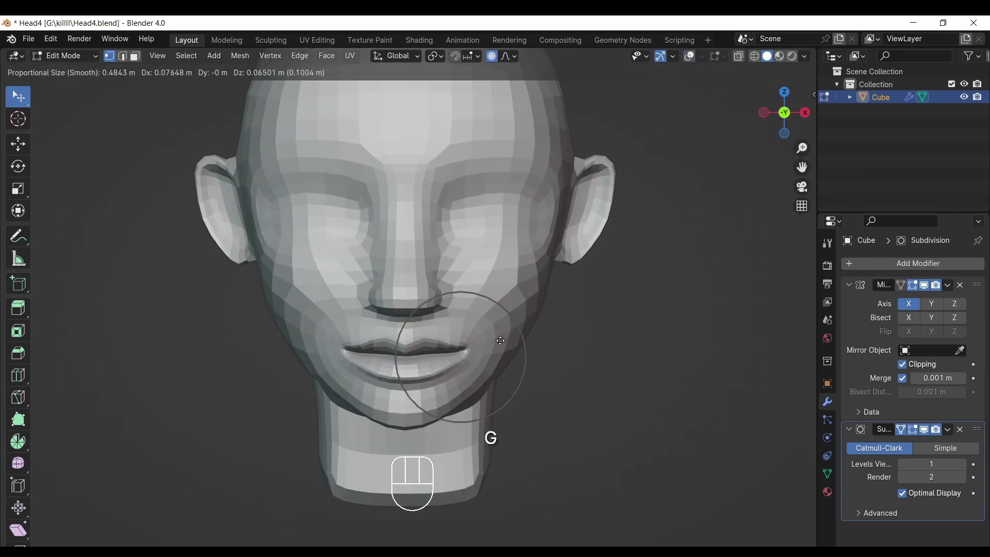
pyautogui.rightClick(503, 346)
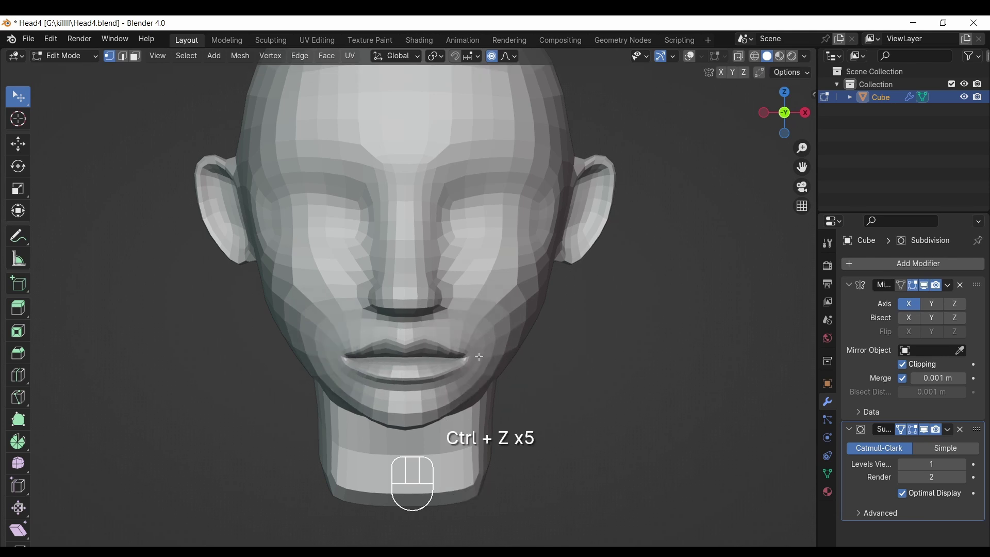
pyautogui.press('g')
pyautogui.click(492, 359)
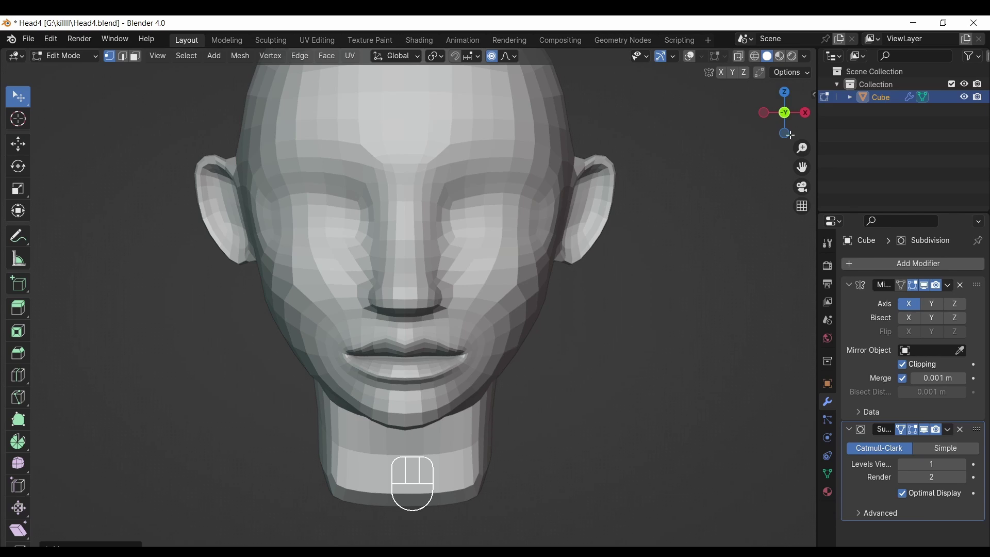
# Step: Restore the overlays, clear the selection, and examine the head's wireframe from both sides and at an angle
pyautogui.click(689, 56)
pyautogui.click(804, 112)
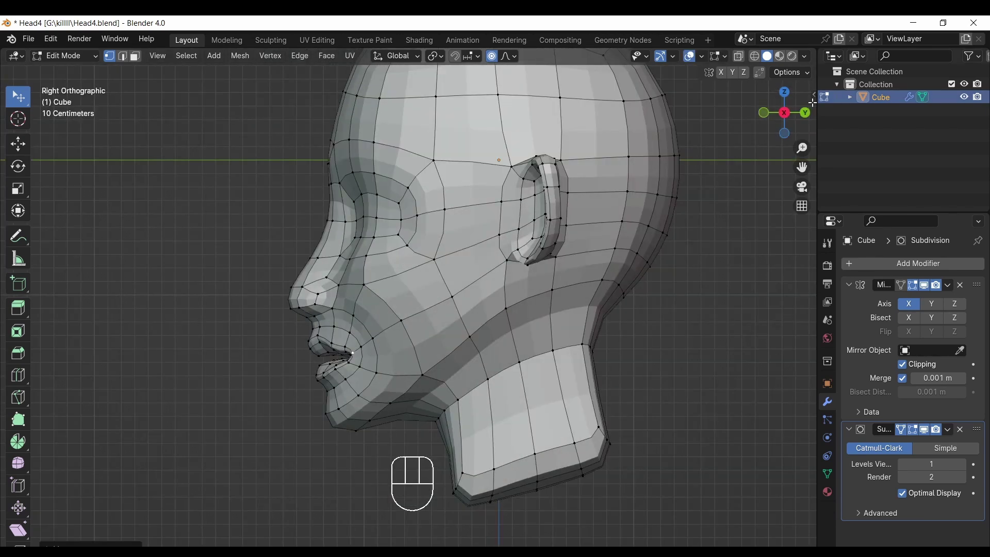
pyautogui.click(763, 113)
pyautogui.click(670, 252)
pyautogui.moveTo(798, 150); pyautogui.dragTo(801, 175)
pyautogui.click(120, 59)
pyautogui.moveTo(758, 119); pyautogui.dragTo(799, 139)
pyautogui.click(803, 205)
# Step: Save the finished head model as a Blender file through the file browser
pyautogui.click(28, 38)
pyautogui.click(67, 150)
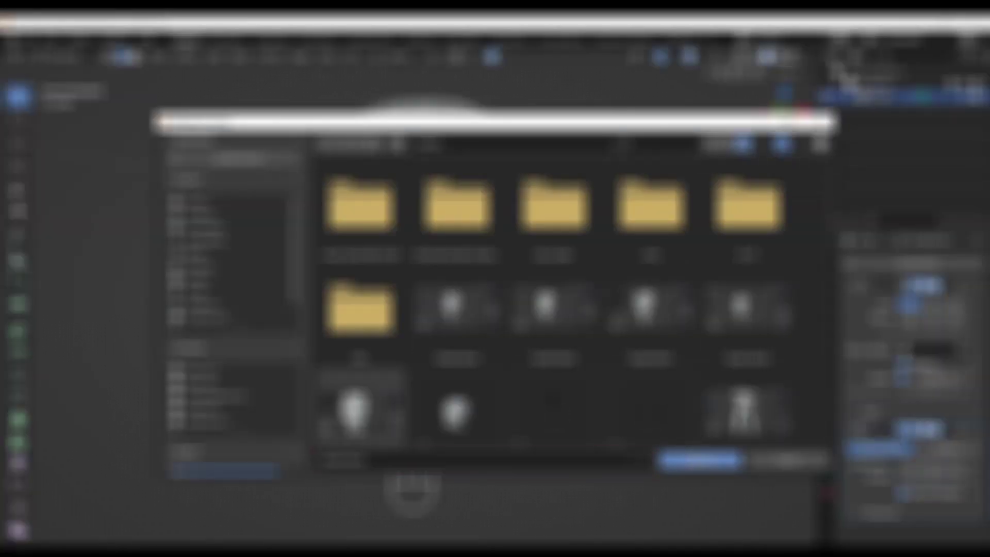
pyautogui.click(701, 459)
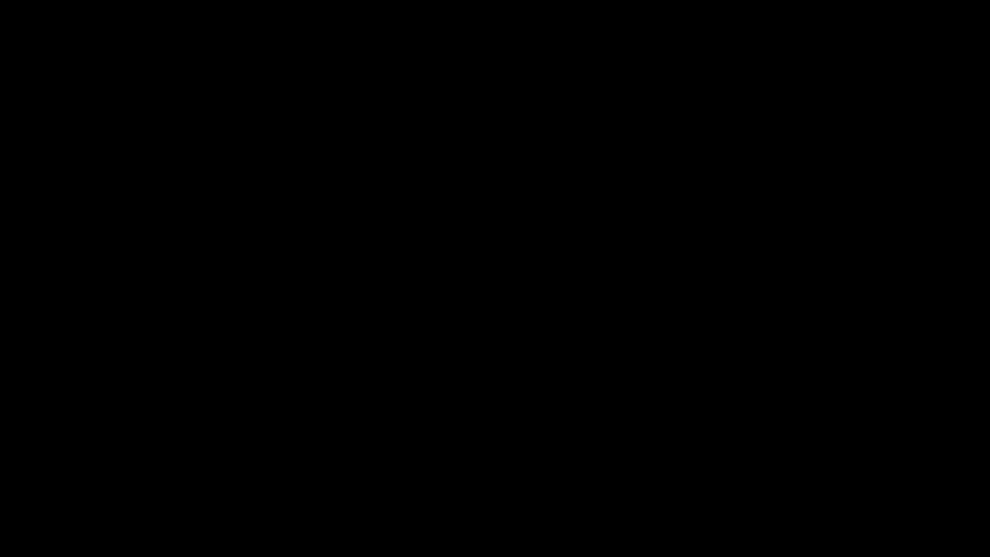